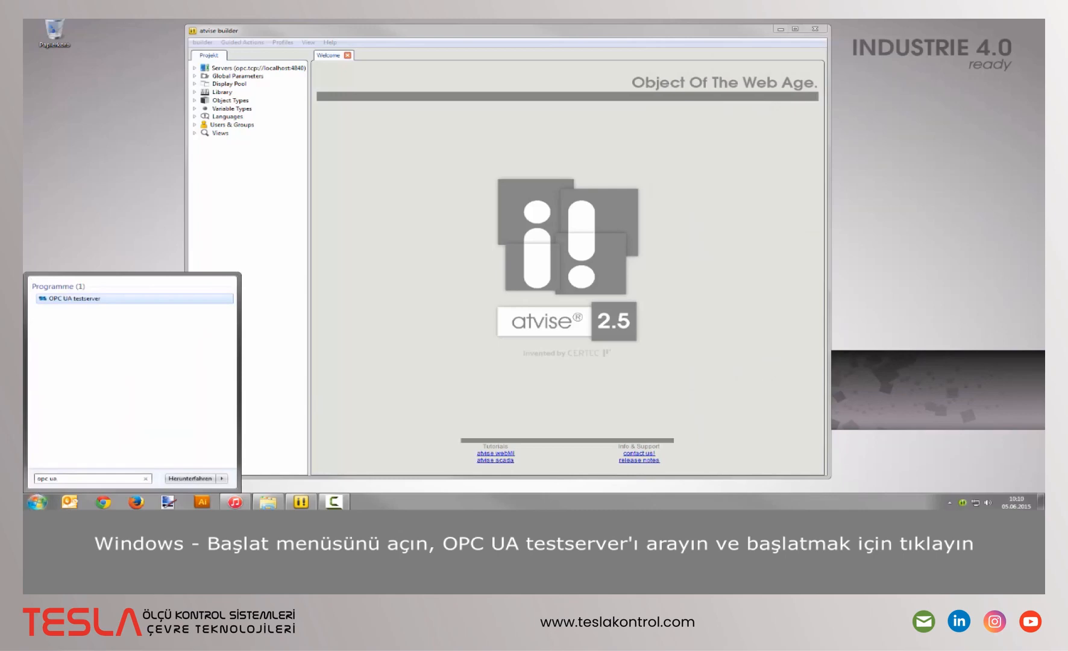
# Launch the OPC UA testserver and switch back to atvise builder.
pyautogui.click(75, 298)
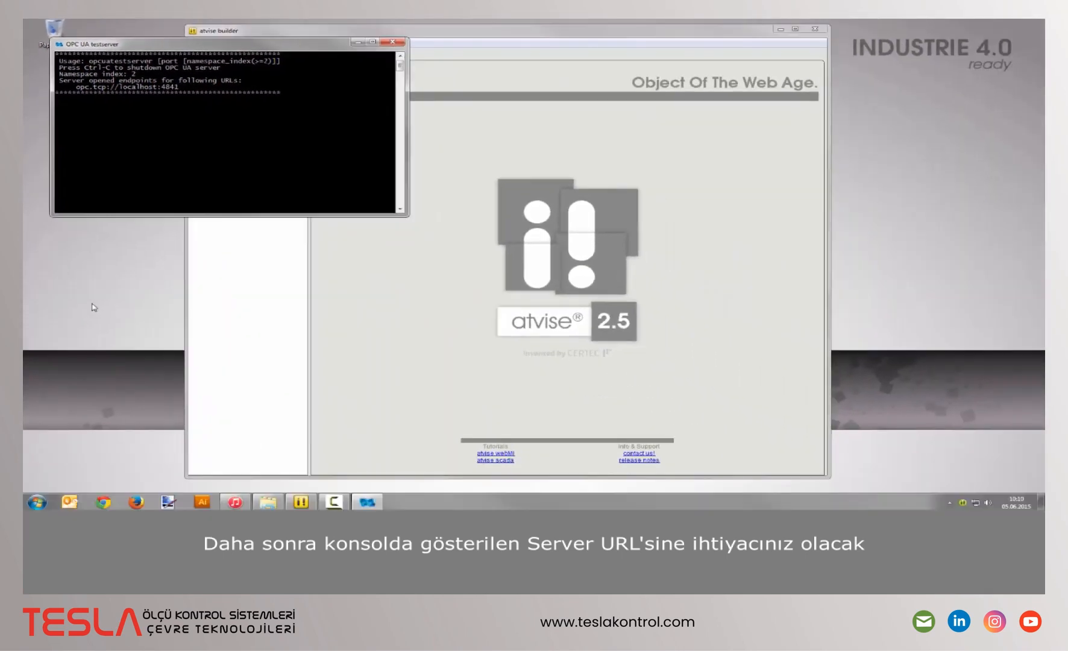
pyautogui.click(228, 282)
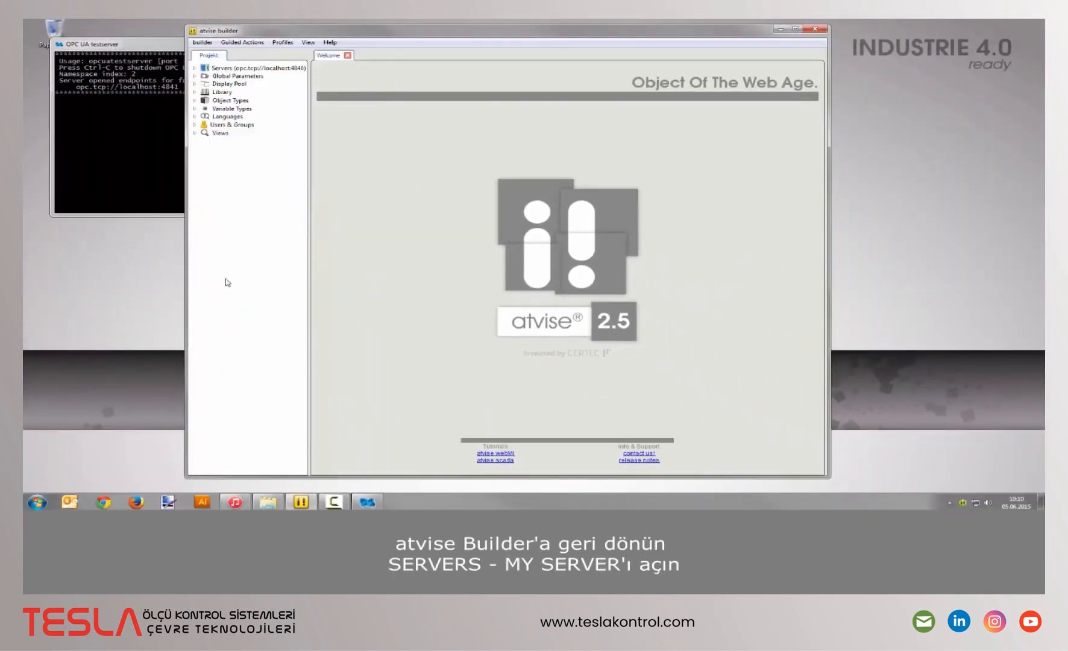
# Add an OpcUa data source named Testserver under My Server with the URL opc.tcp://localhost:4841.
pyautogui.click(193, 69)
pyautogui.click(205, 76)
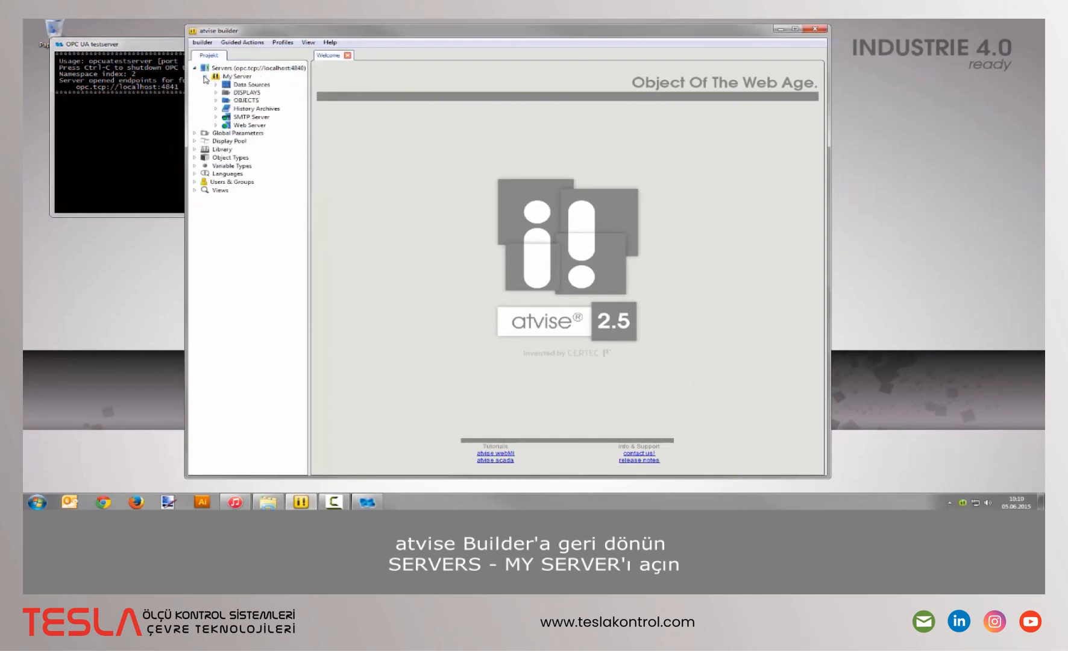
pyautogui.rightClick(286, 86)
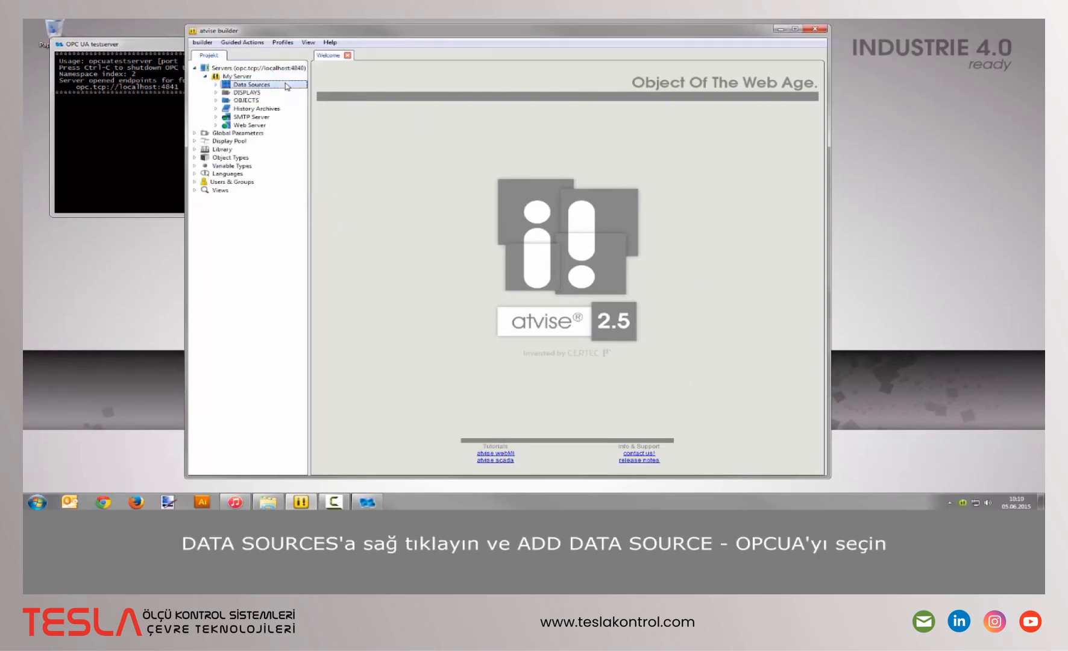
pyautogui.moveTo(324, 92)
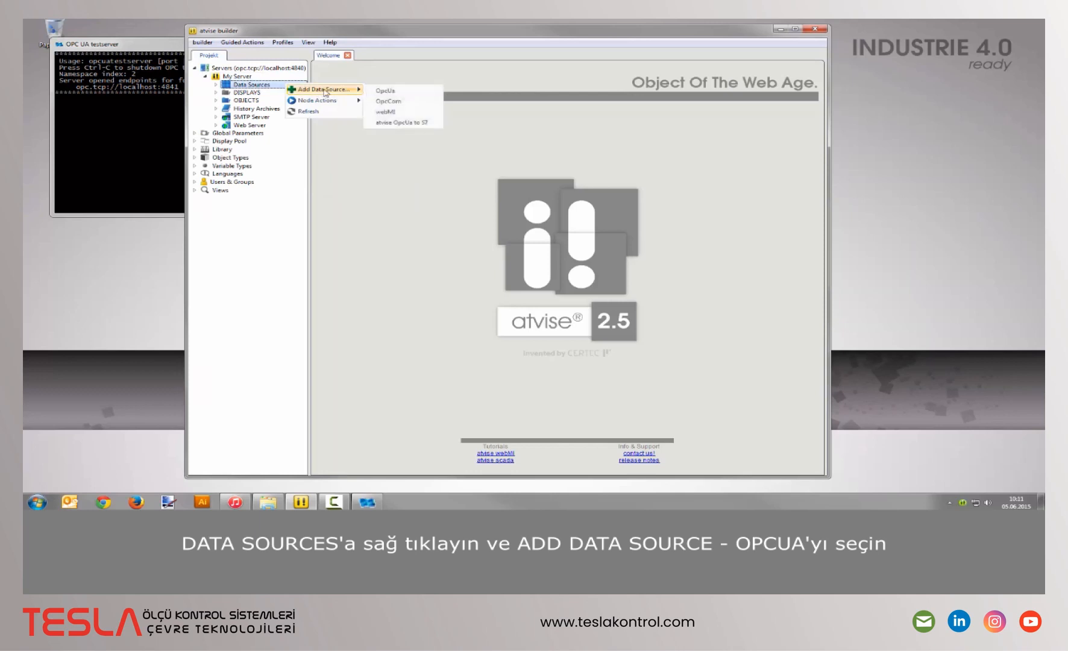
pyautogui.click(412, 91)
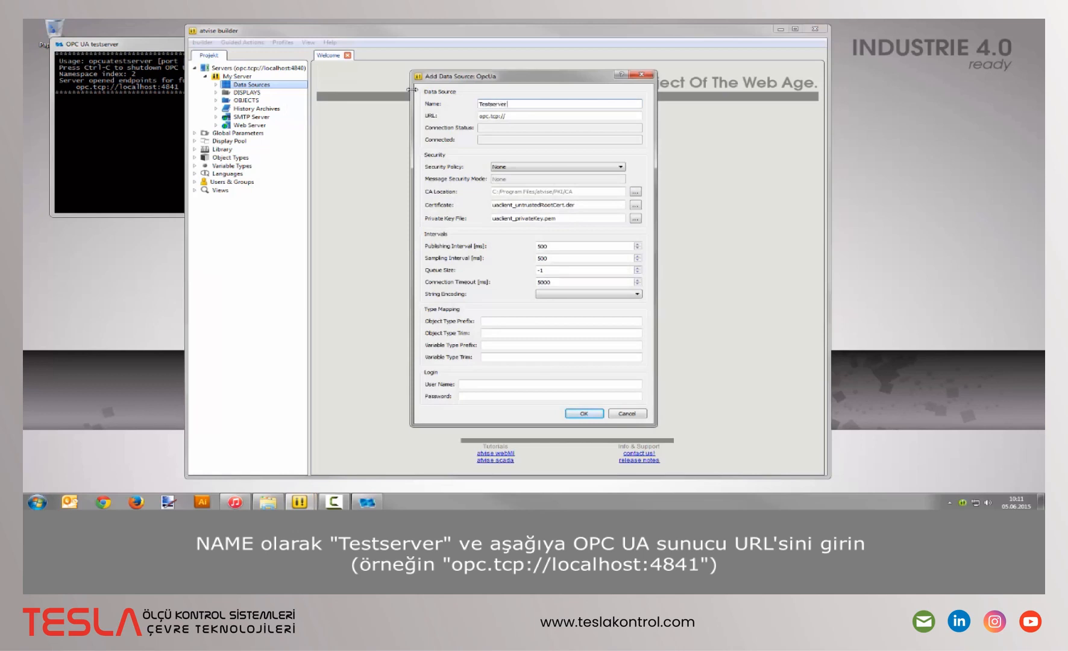
pyautogui.press('Tab')
pyautogui.write('opc.tcp://localhost:4841')
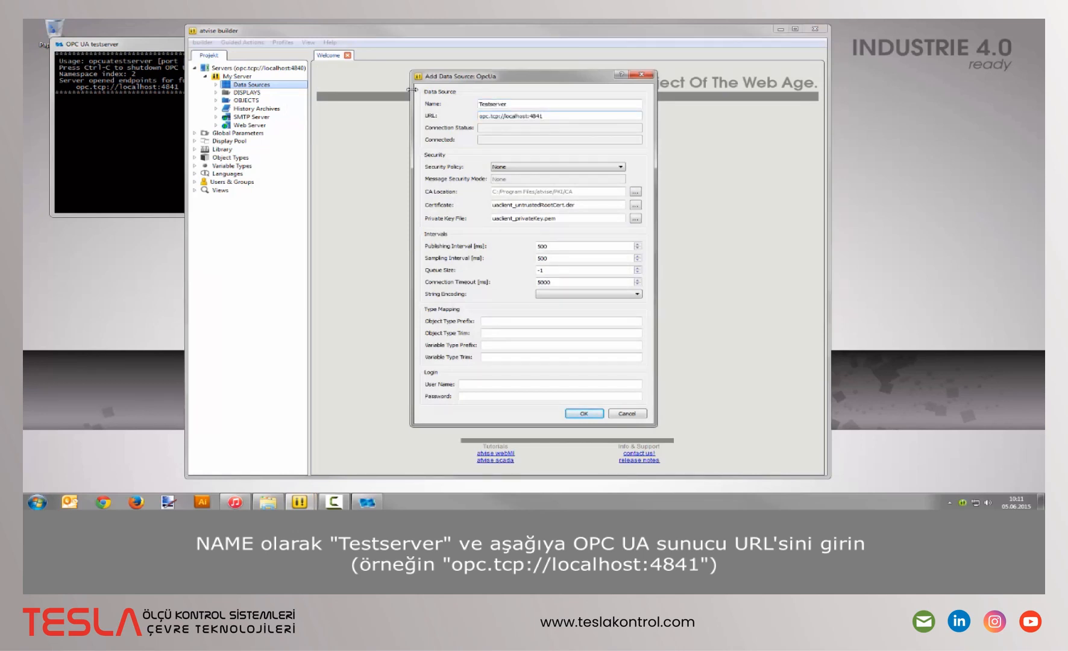
pyautogui.click(579, 414)
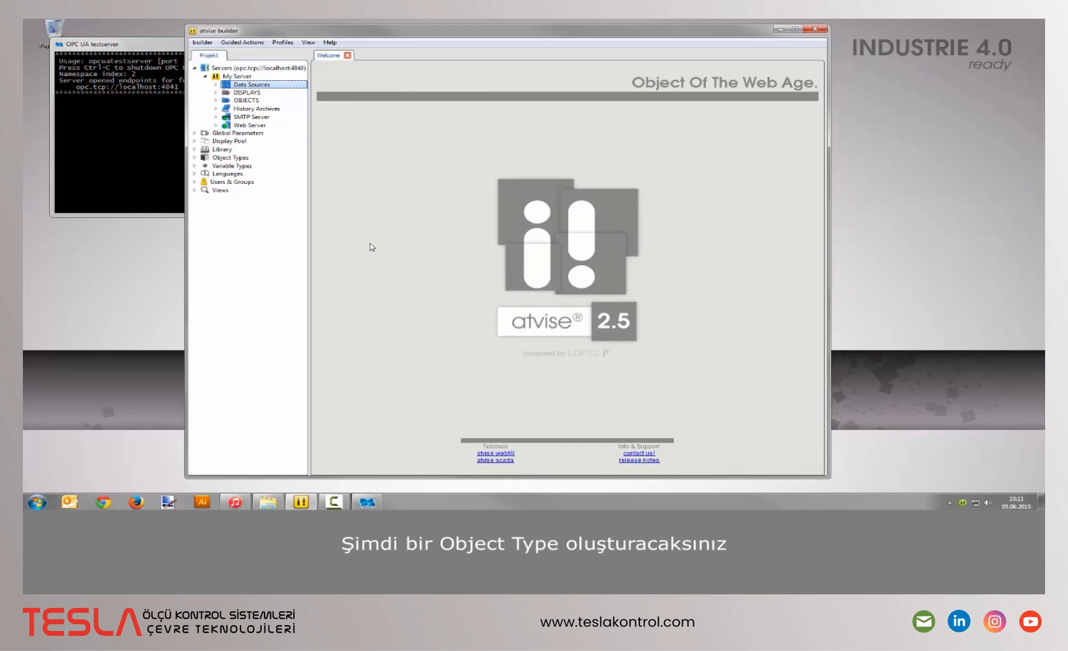
# Add a new object type named LightType under Object Types.
pyautogui.rightClick(268, 159)
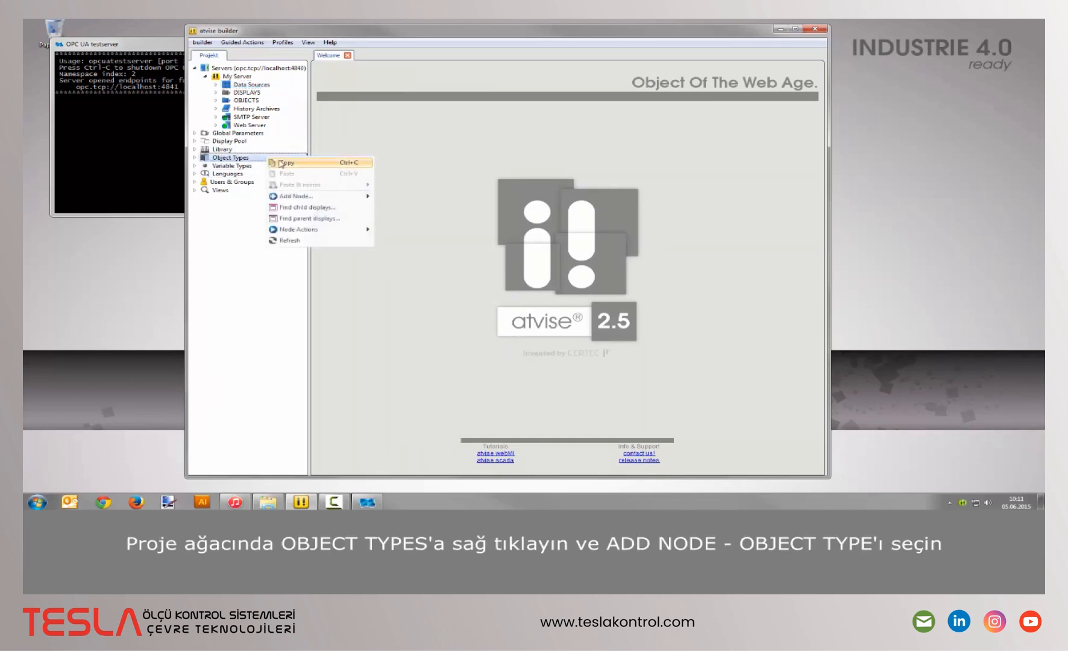
pyautogui.moveTo(348, 196)
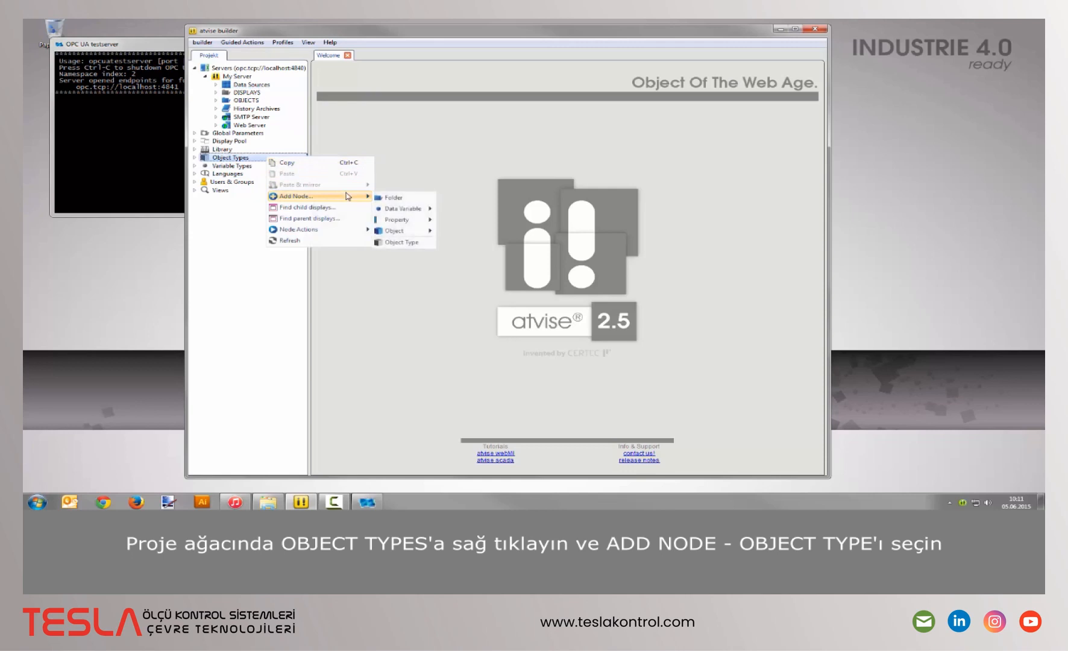
pyautogui.click(397, 243)
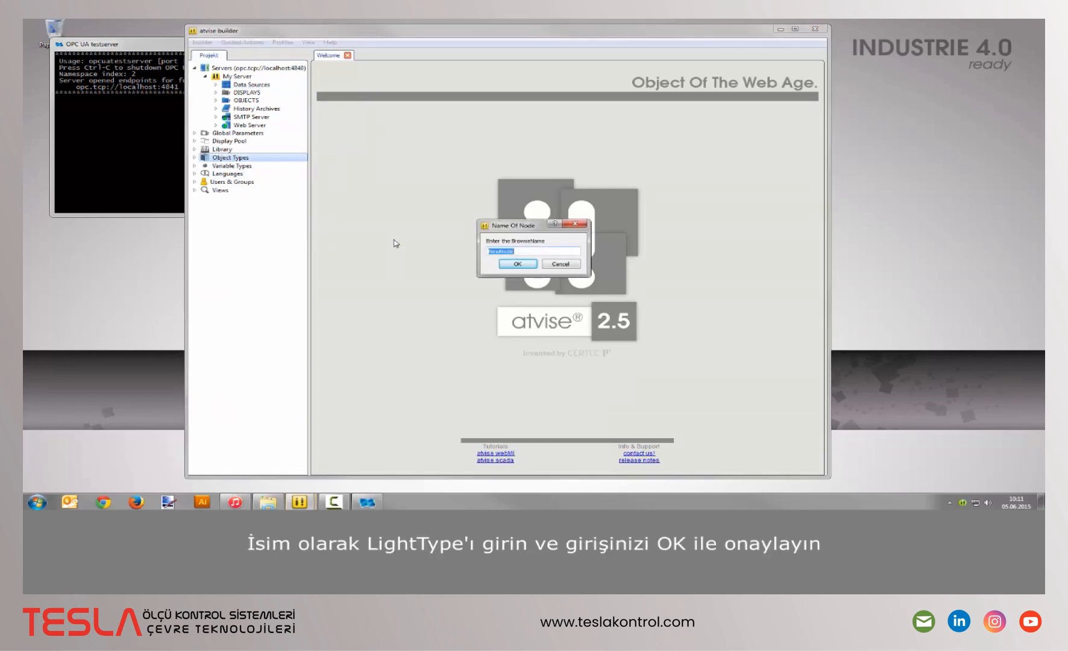
pyautogui.write('LightType')
pyautogui.click(518, 263)
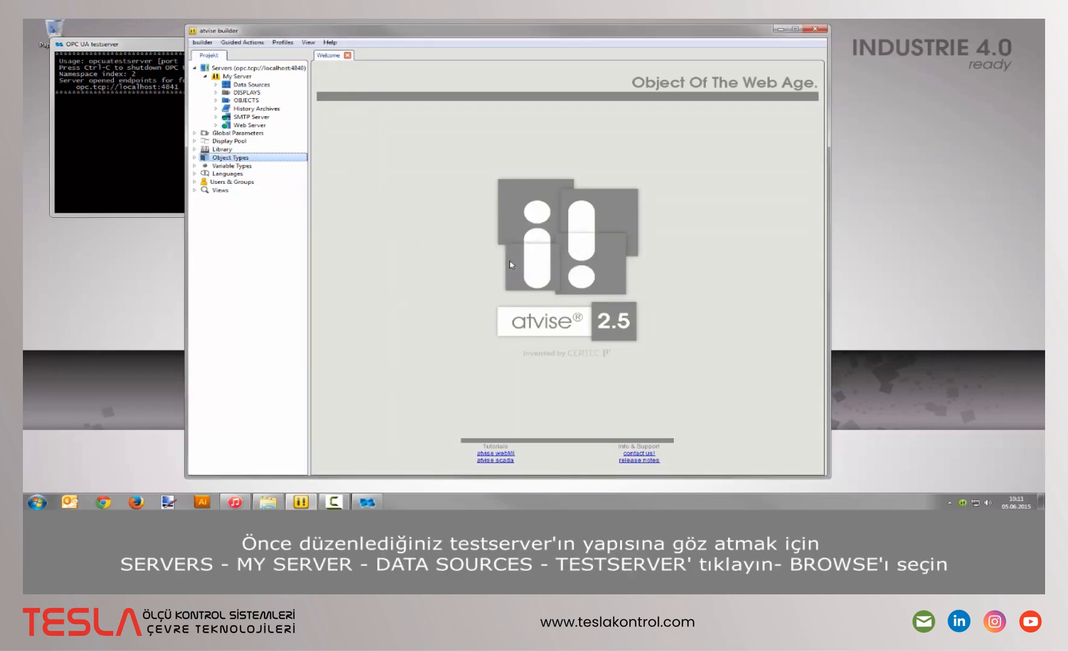
# Browse the node structure of the Testserver data source under My Server.
pyautogui.click(216, 85)
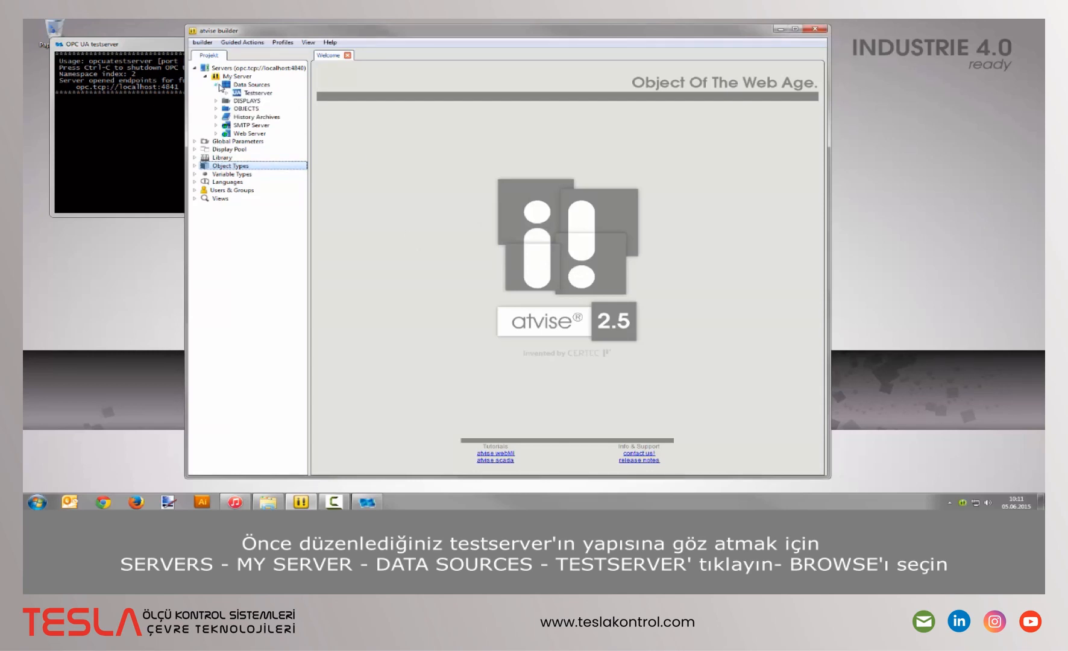
pyautogui.click(289, 95)
pyautogui.rightClick(289, 95)
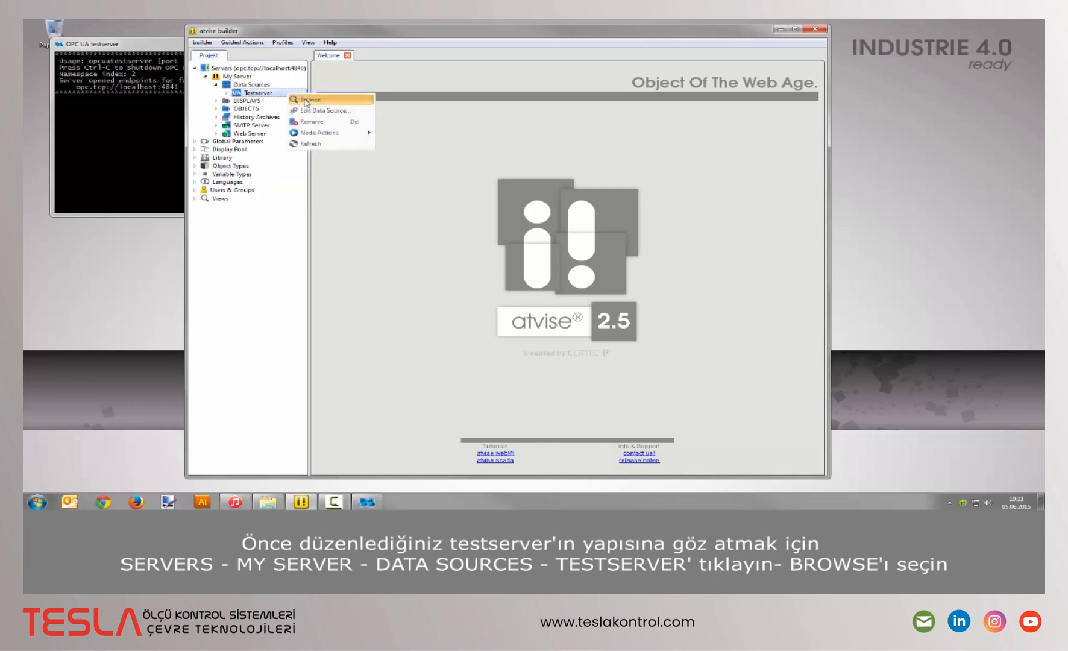
pyautogui.click(306, 101)
# Copy the LightIntensity node from the L001 folder under the Testserver's Objects.
pyautogui.click(317, 68)
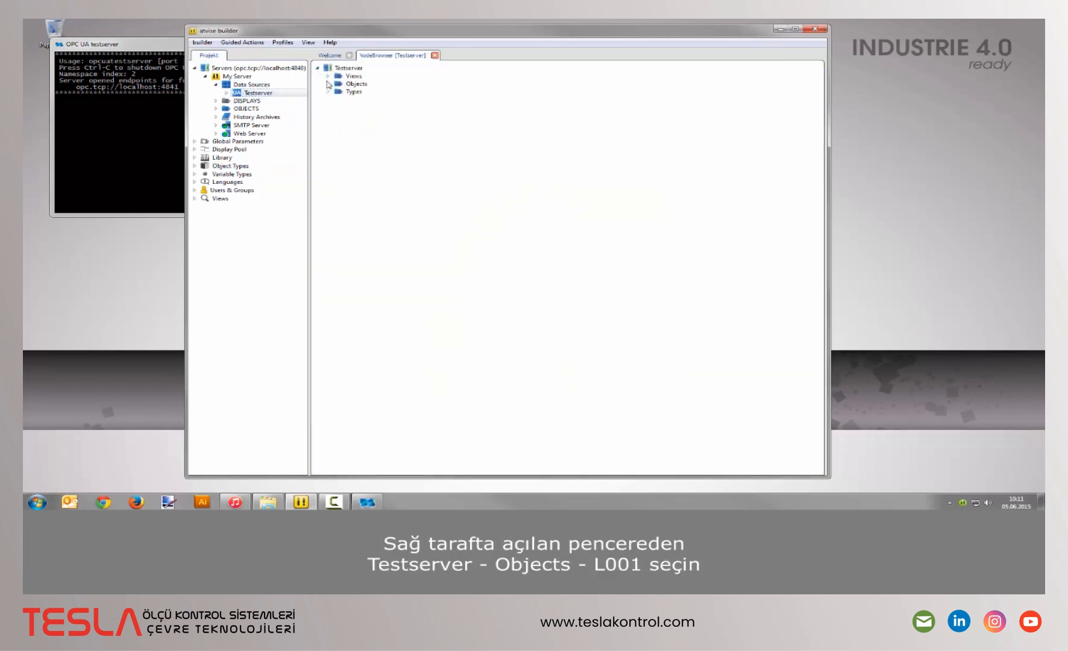
pyautogui.click(328, 84)
pyautogui.scroll(-10, 370, 161)
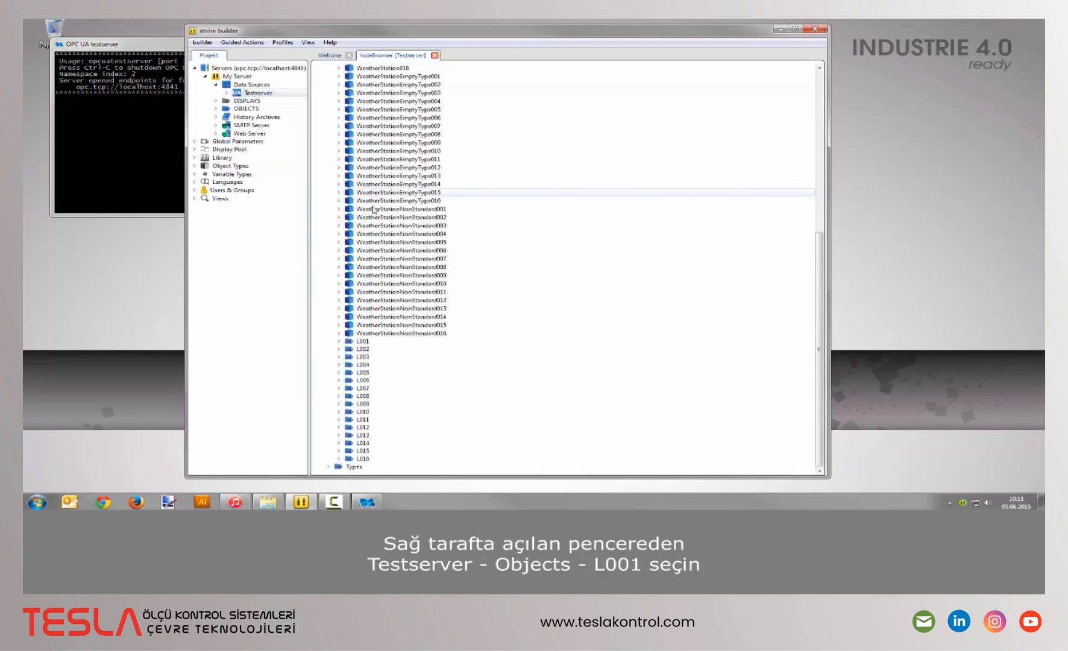
pyautogui.click(339, 341)
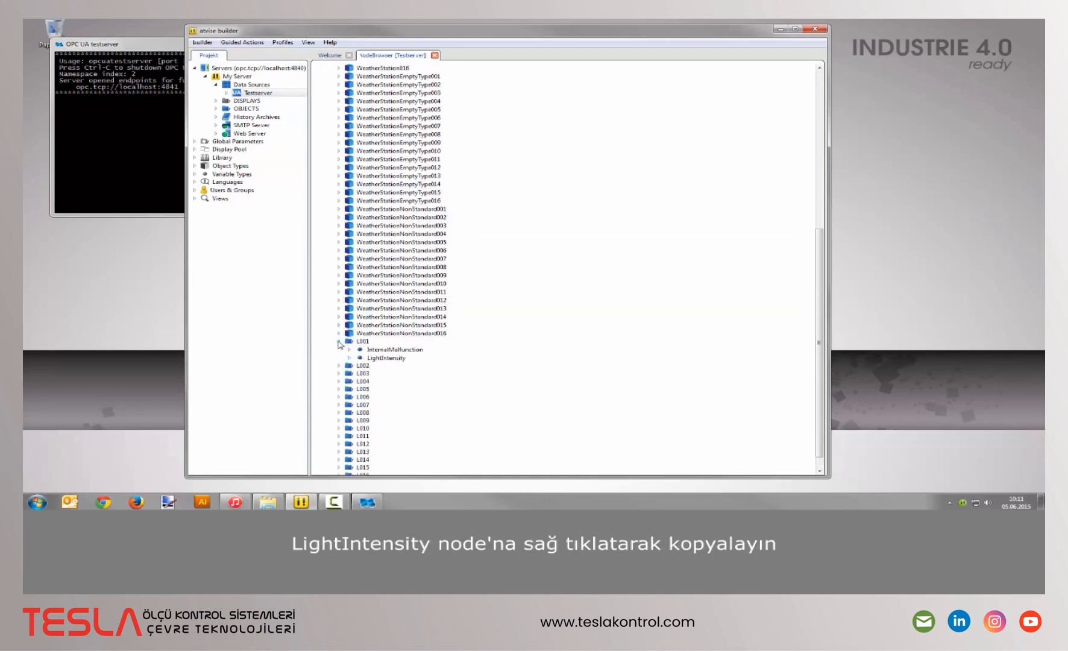
pyautogui.rightClick(379, 357)
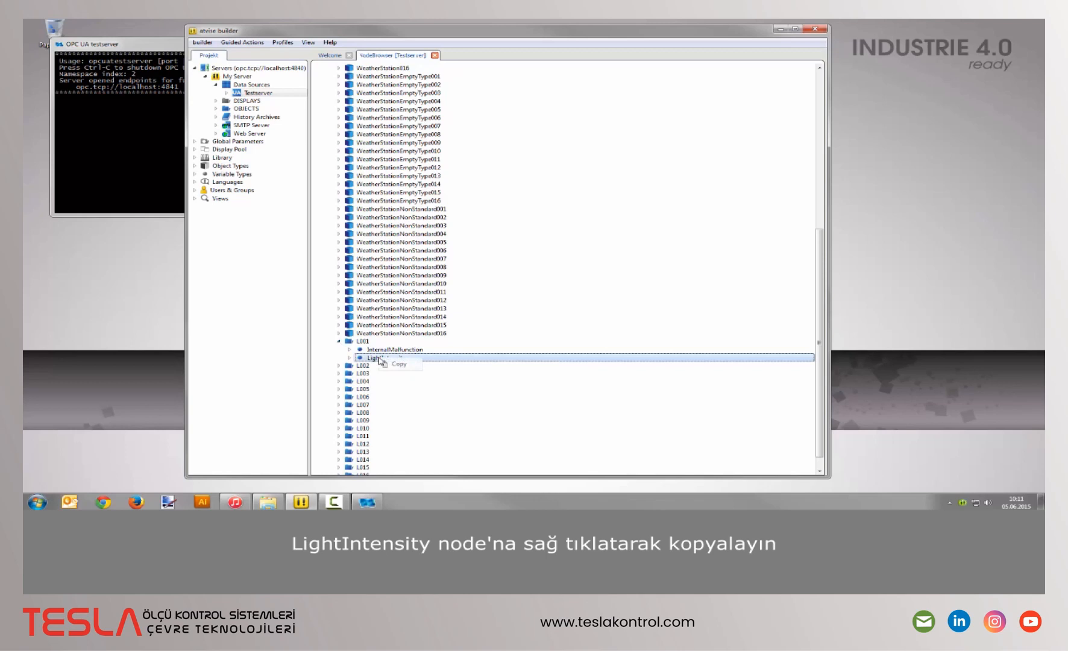
pyautogui.click(400, 364)
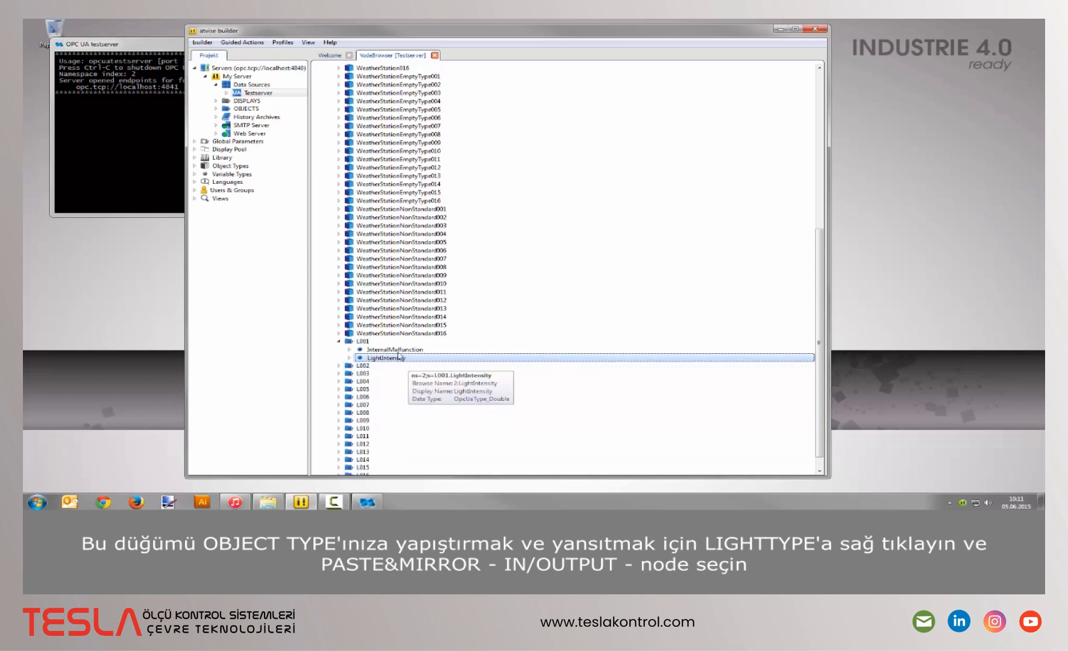
# Paste and mirror the copied node into LightType as an In/Output node, with L001 as its object and LightIntensity as its name.
pyautogui.click(196, 167)
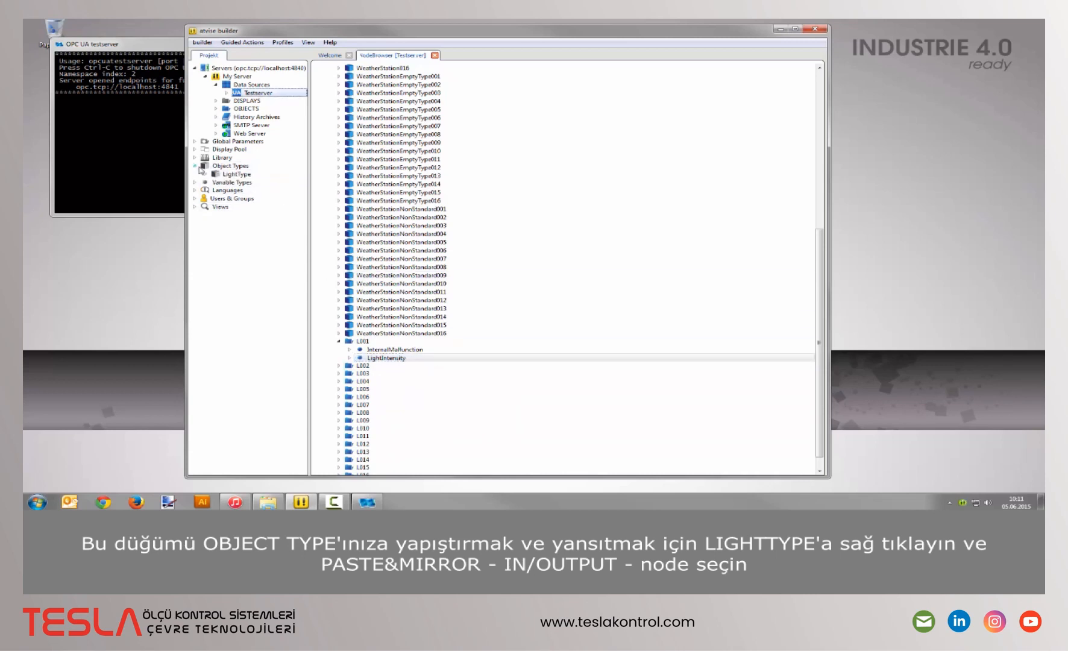
pyautogui.rightClick(255, 175)
pyautogui.moveTo(336, 208)
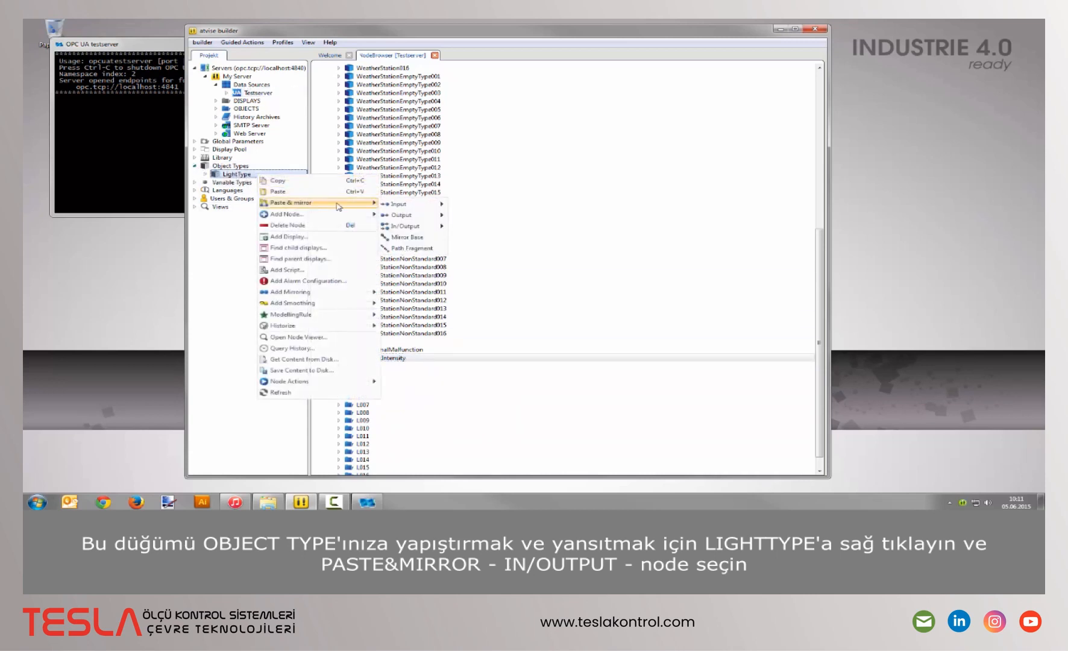
pyautogui.moveTo(414, 227)
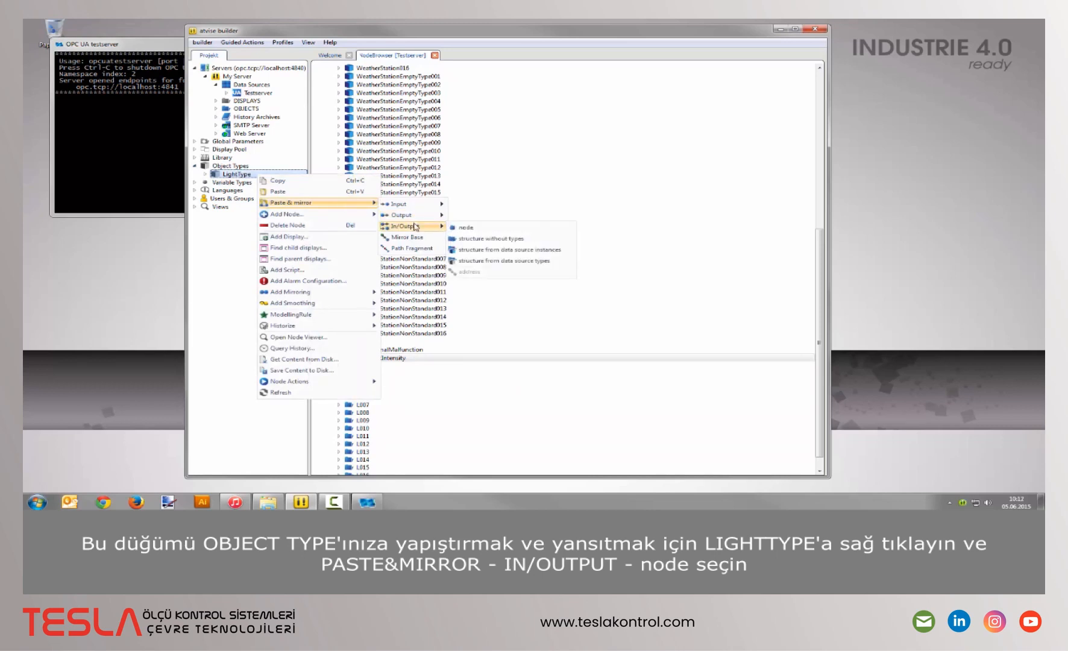
pyautogui.click(466, 228)
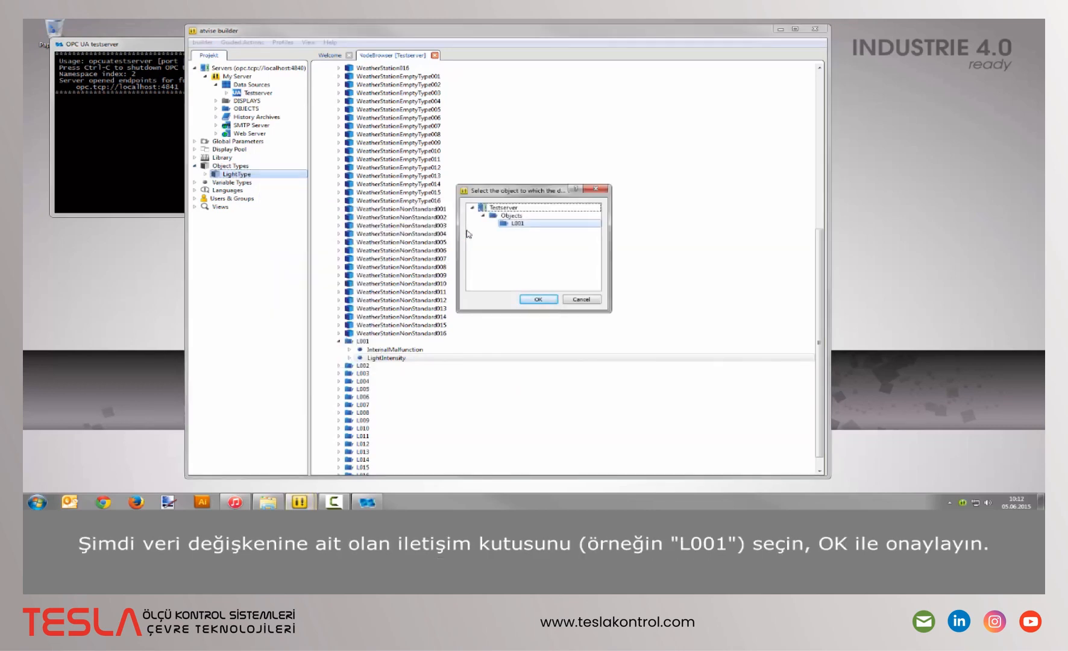
pyautogui.click(538, 300)
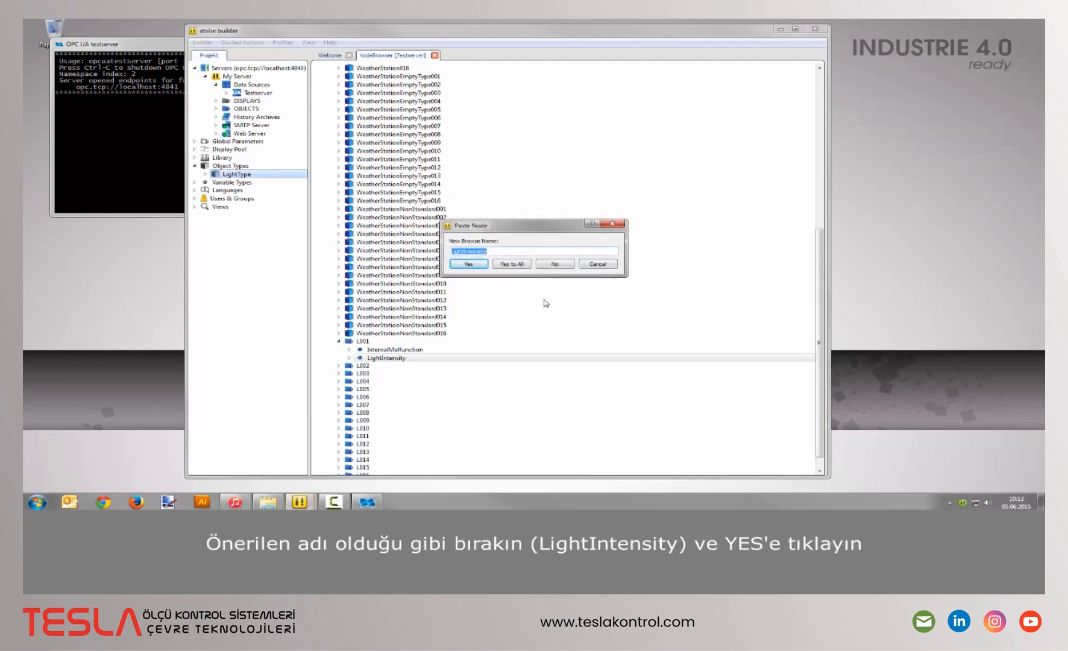
pyautogui.click(470, 264)
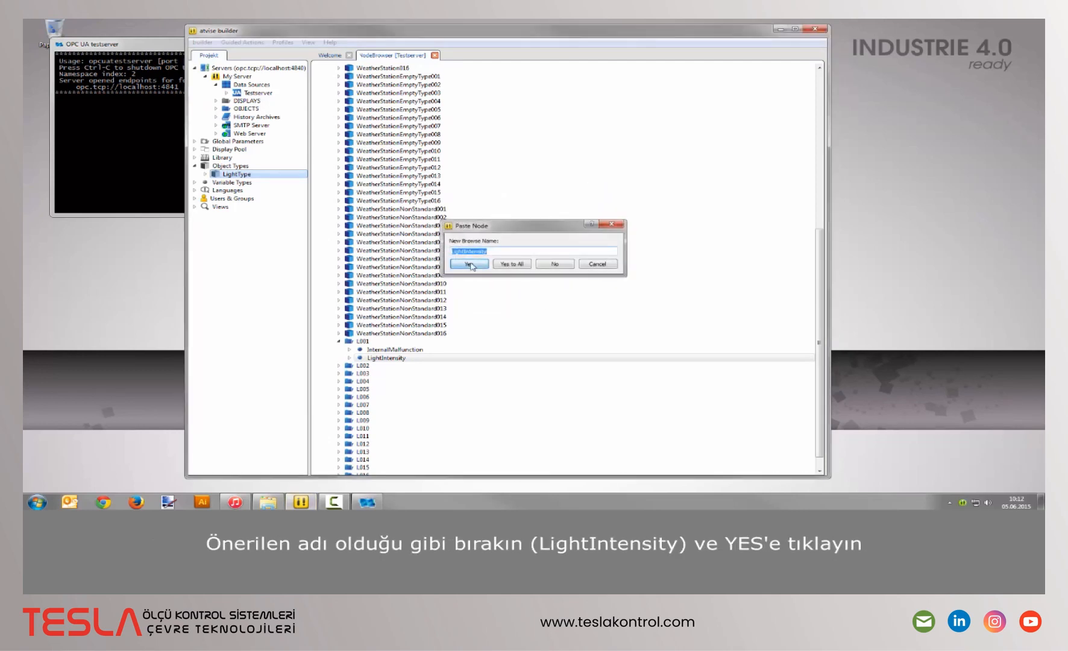
pyautogui.click(206, 174)
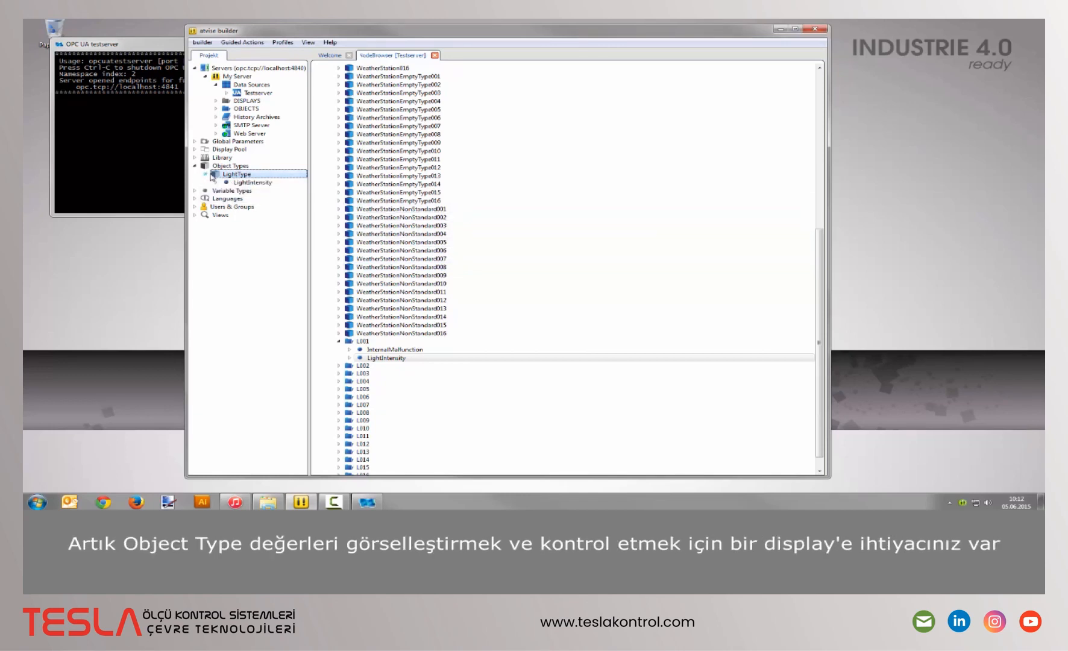
# Add a display named Maindisplay to the LightType object type.
pyautogui.rightClick(280, 176)
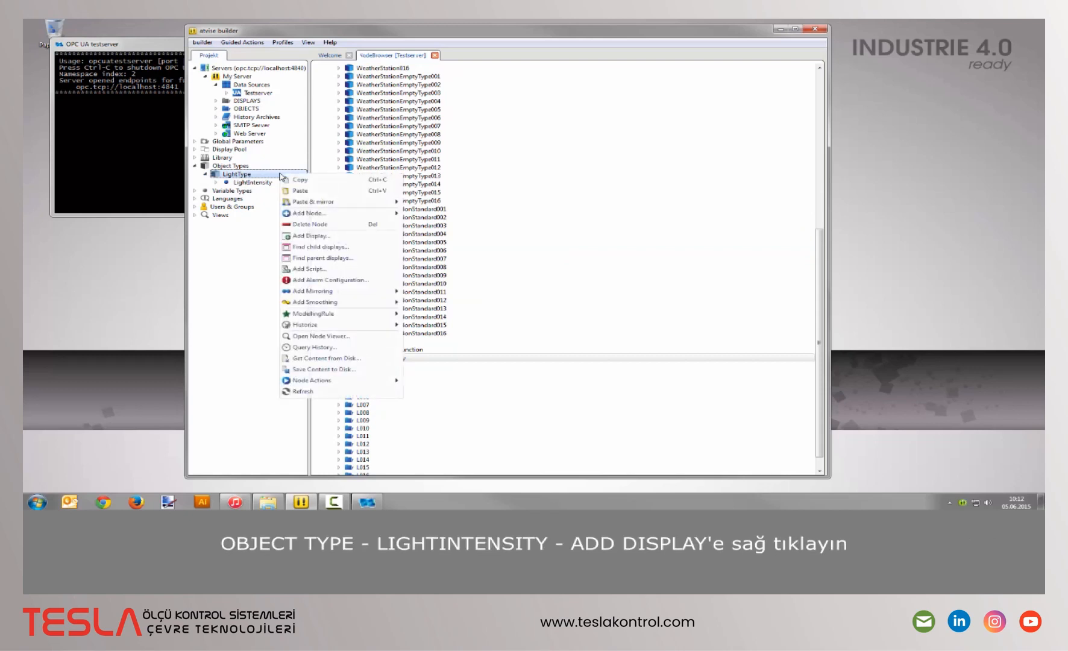
pyautogui.click(324, 236)
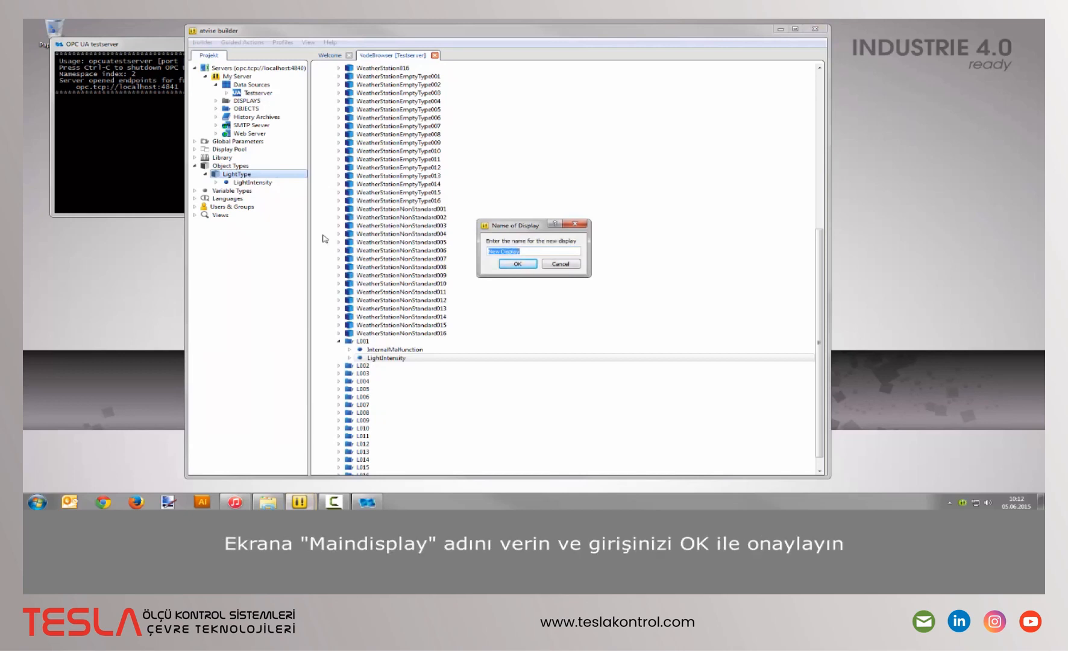
pyautogui.write('Maindis')
pyautogui.click(521, 264)
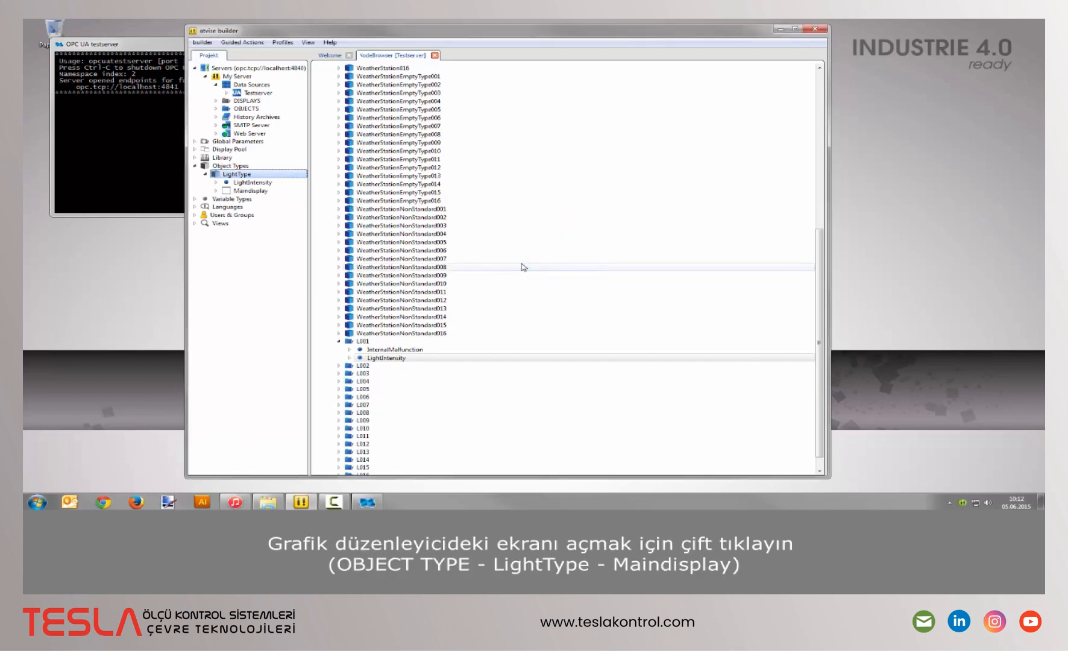
# Open Maindisplay in the graphics editor and set its dimensions to 200 px wide and 120 px high.
pyautogui.click(261, 190)
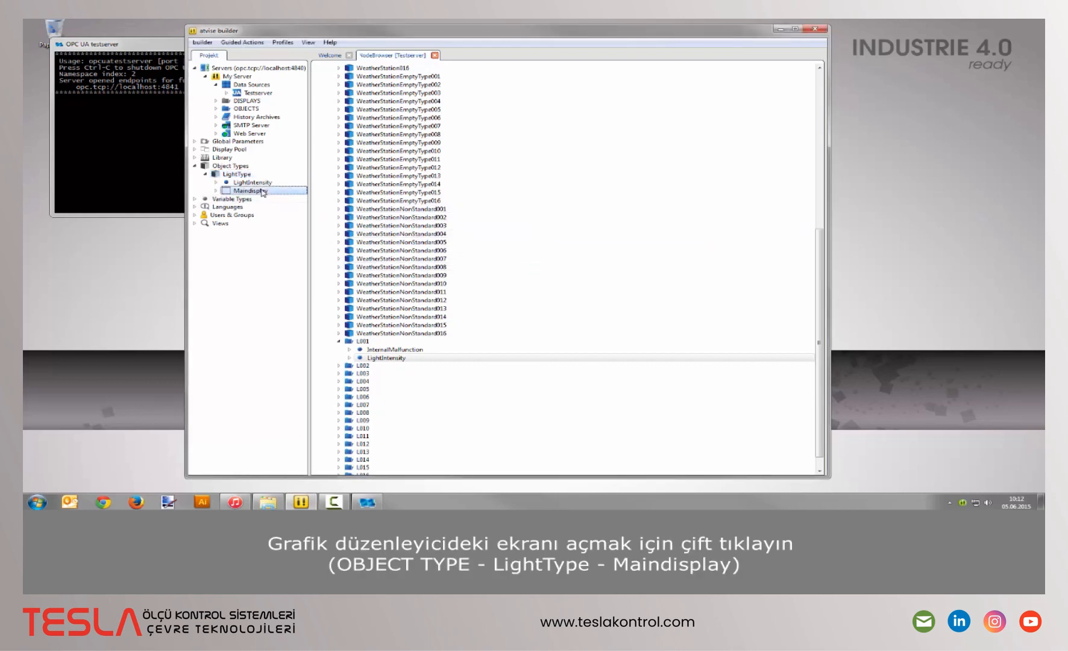
pyautogui.doubleClick(262, 190)
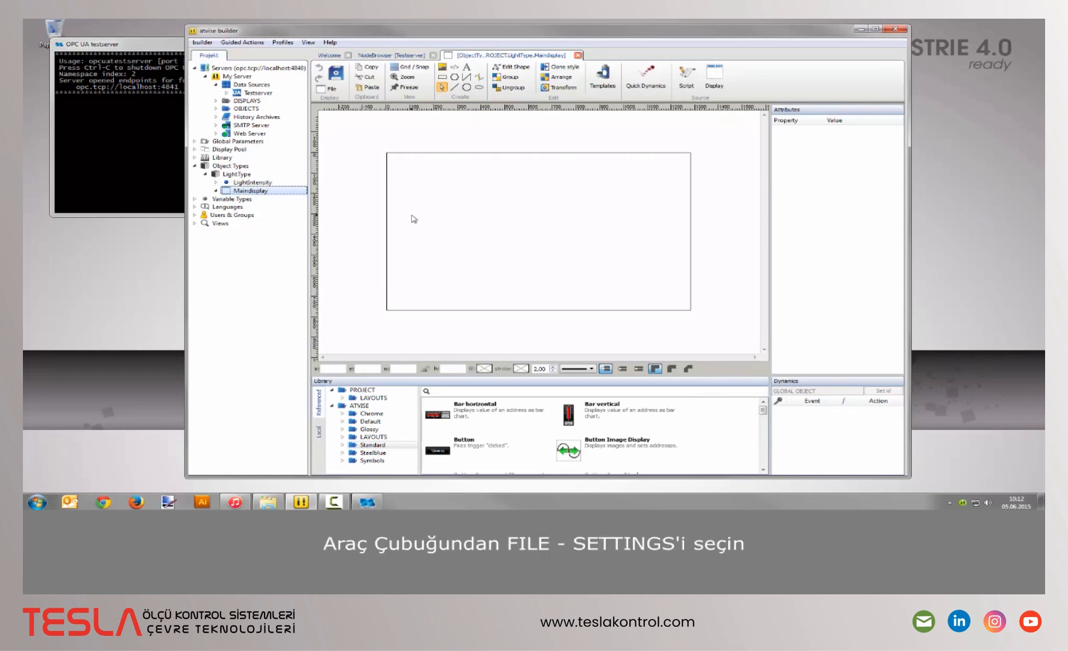
pyautogui.click(336, 90)
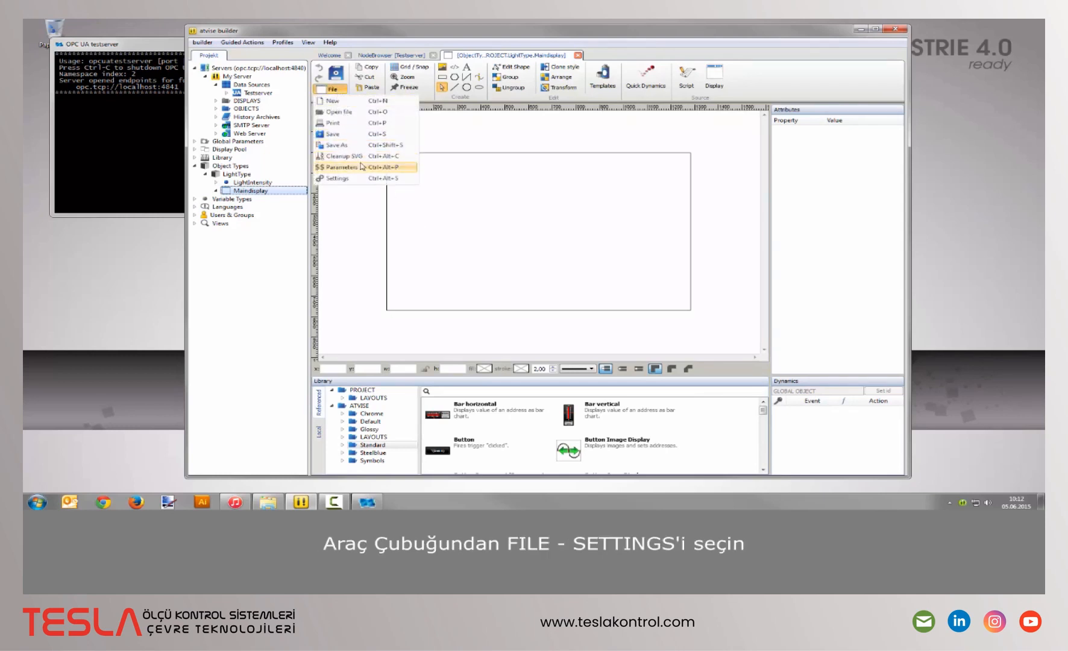
pyautogui.click(352, 179)
pyautogui.moveTo(444, 169); pyautogui.dragTo(404, 170)
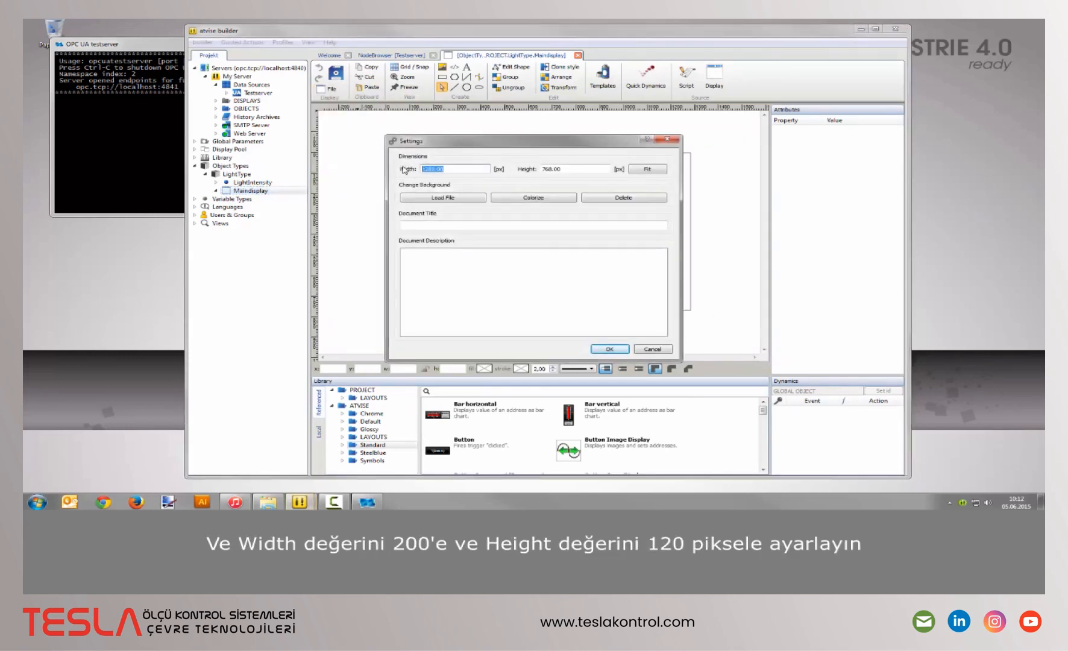
pyautogui.write('200')
pyautogui.press('Tab')
pyautogui.write('12')
pyautogui.click(623, 350)
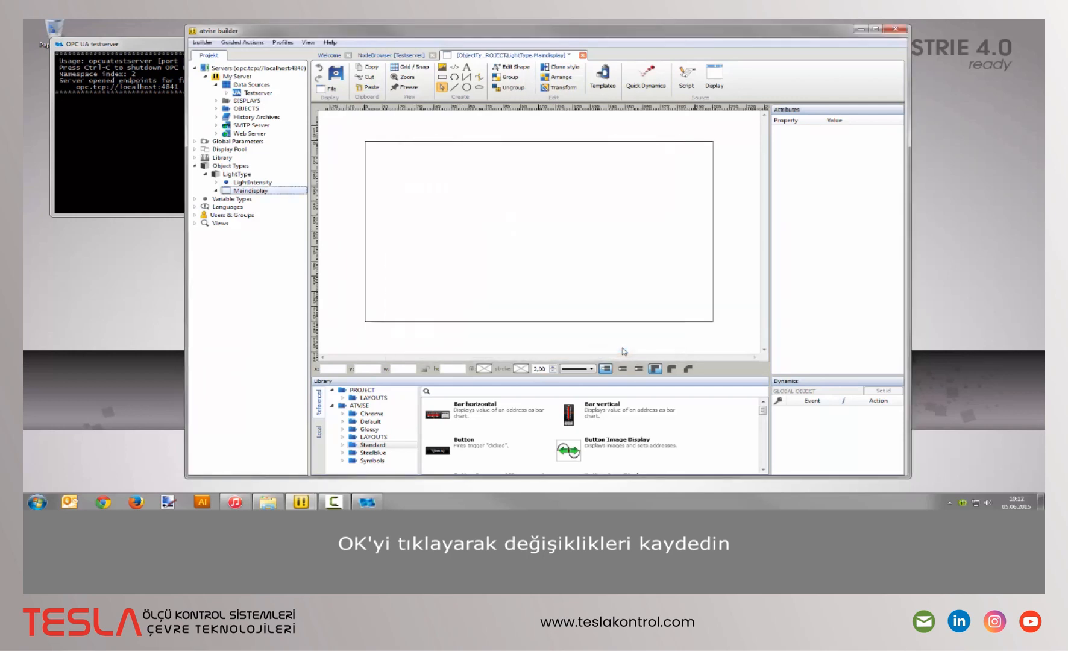
# Find the Button Set Address element in the library and place three copies stacked along the right side of the display canvas.
pyautogui.click(530, 391)
pyautogui.write('set')
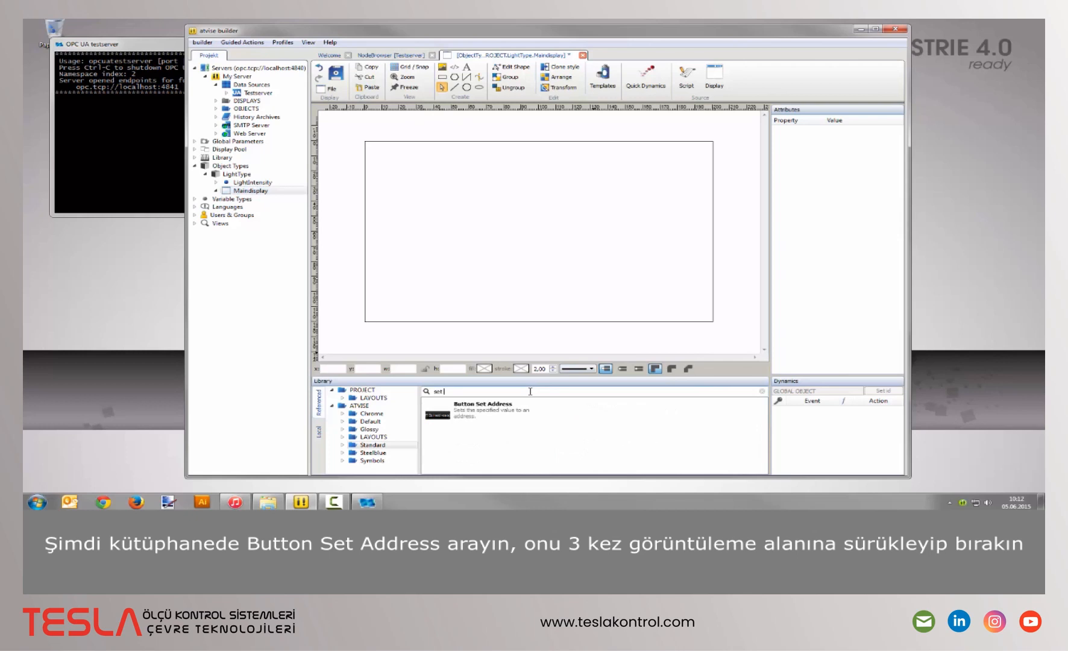
pyautogui.moveTo(505, 411); pyautogui.dragTo(564, 154)
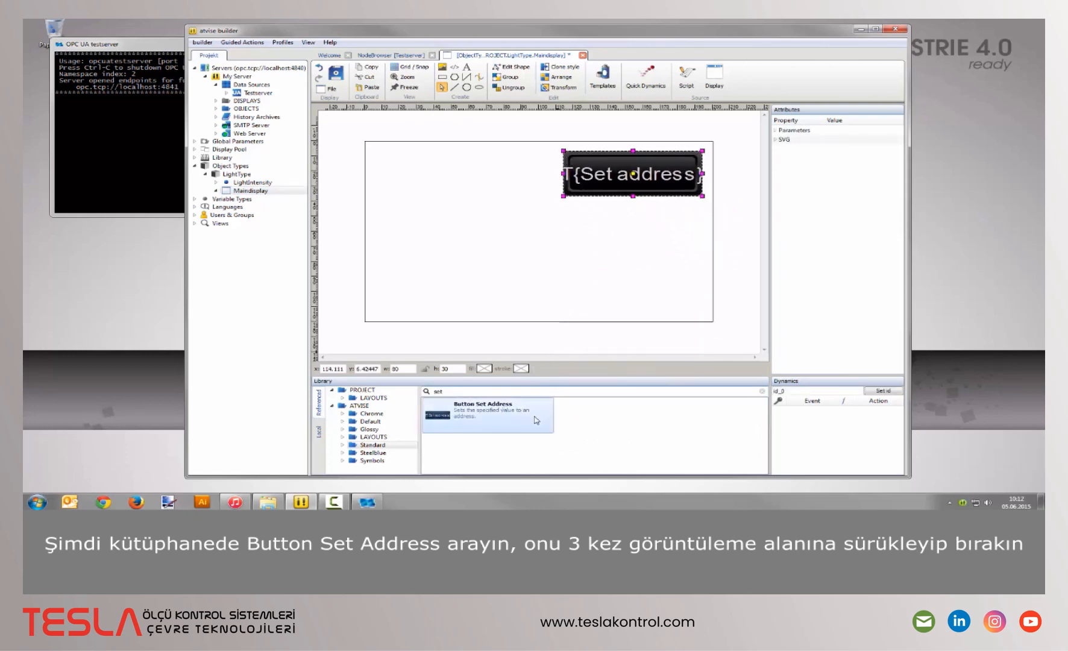
pyautogui.moveTo(534, 417); pyautogui.dragTo(562, 209)
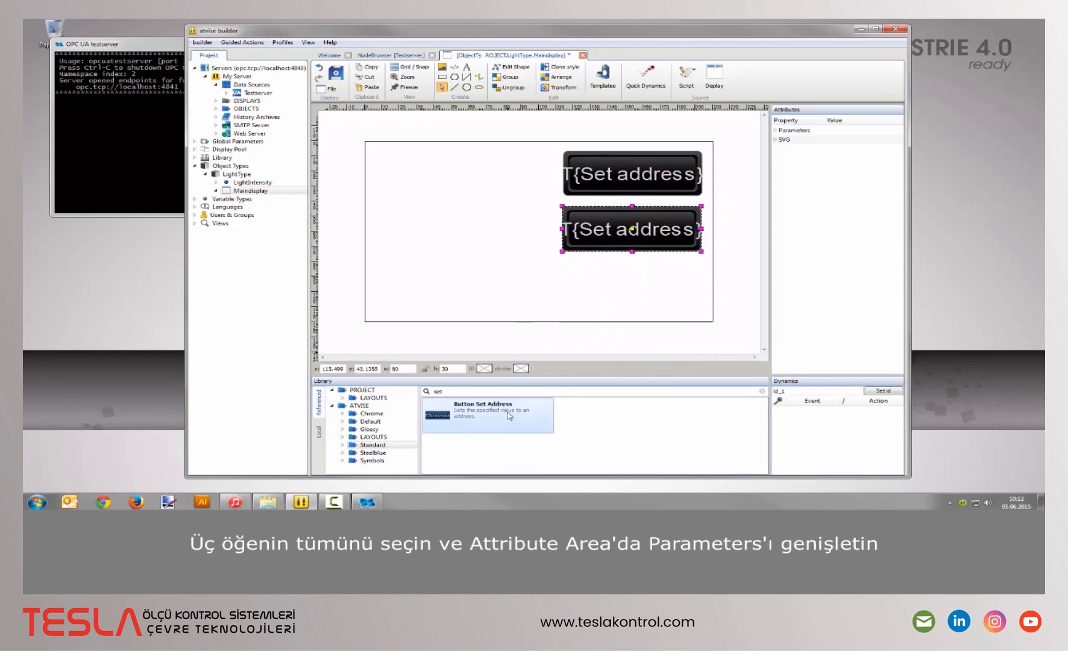
pyautogui.moveTo(509, 416); pyautogui.dragTo(563, 264)
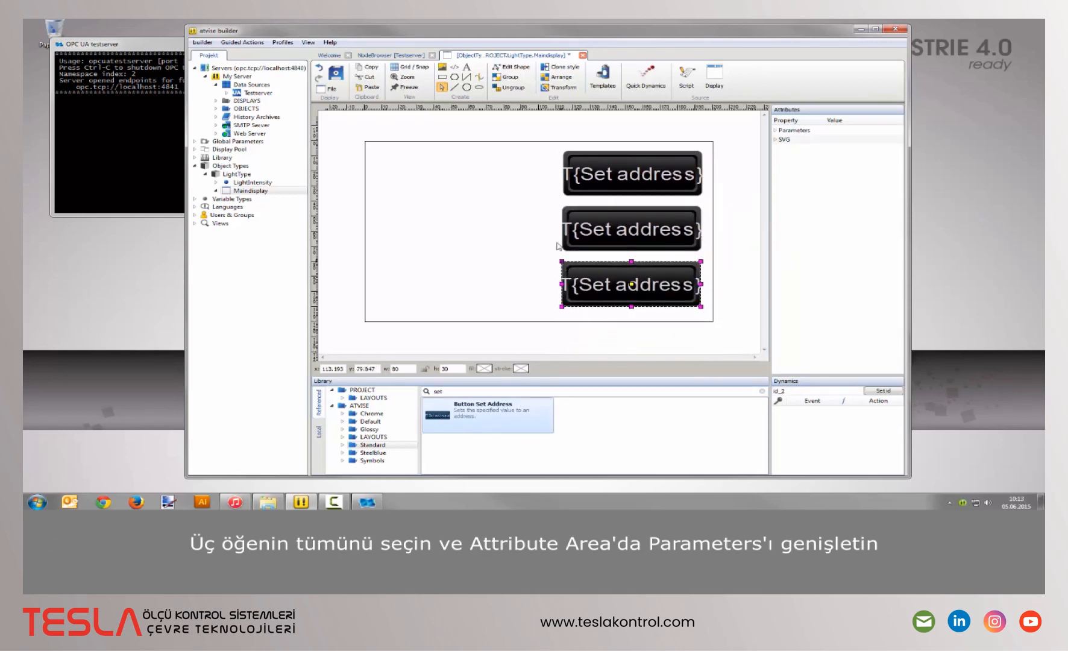
# Select all three Set address buttons and enable relative addressing from base for their base parameter.
pyautogui.moveTo(535, 141); pyautogui.dragTo(718, 331)
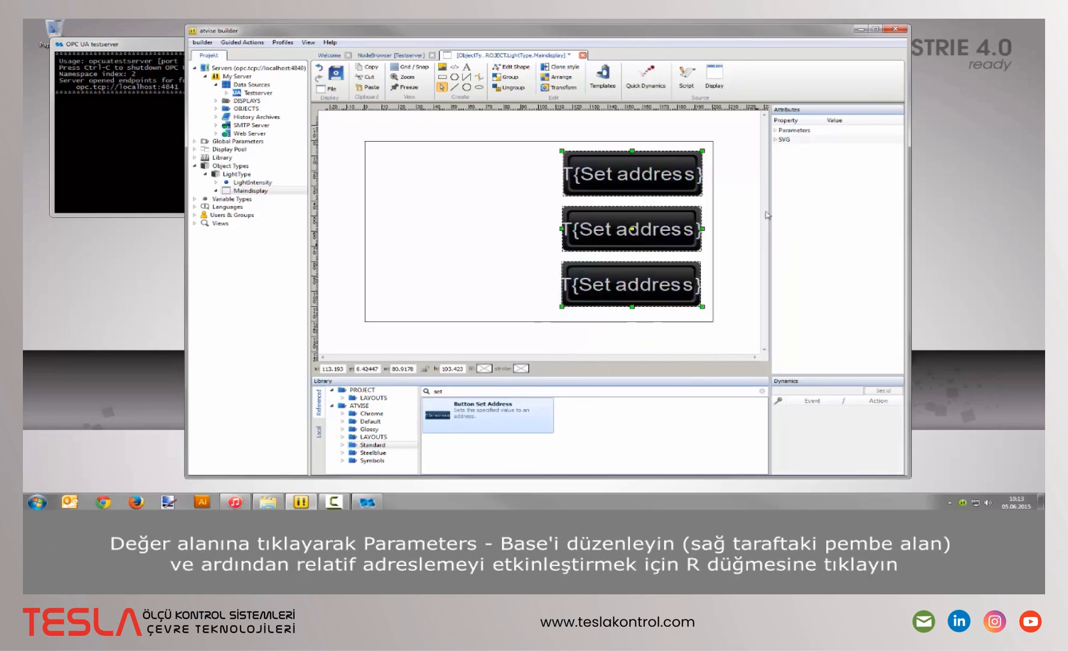
pyautogui.click(775, 132)
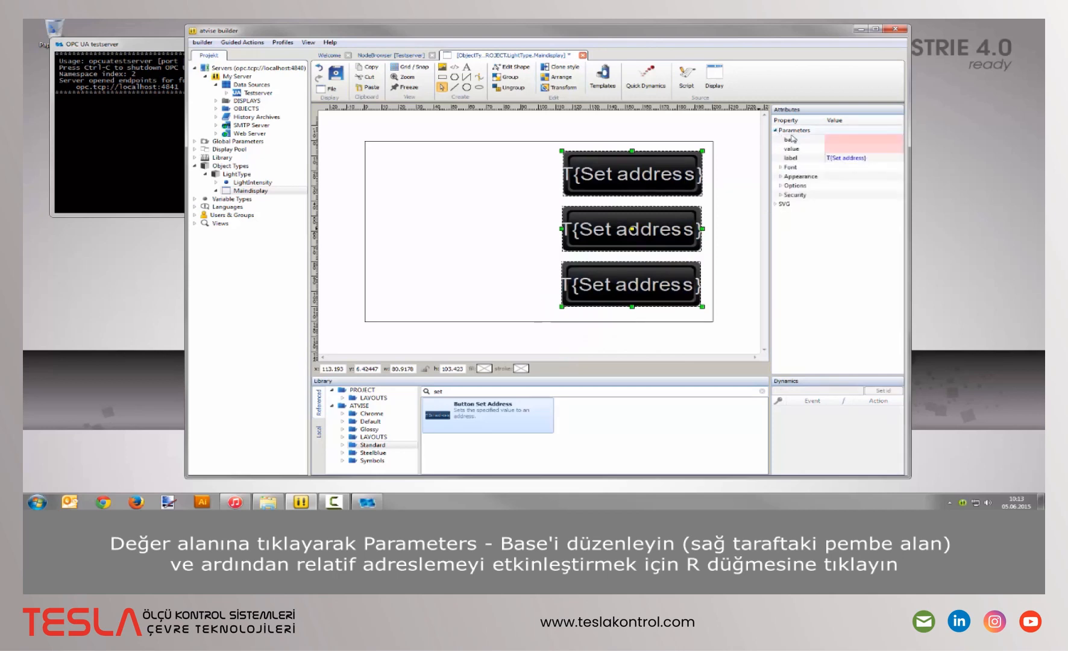
pyautogui.click(858, 144)
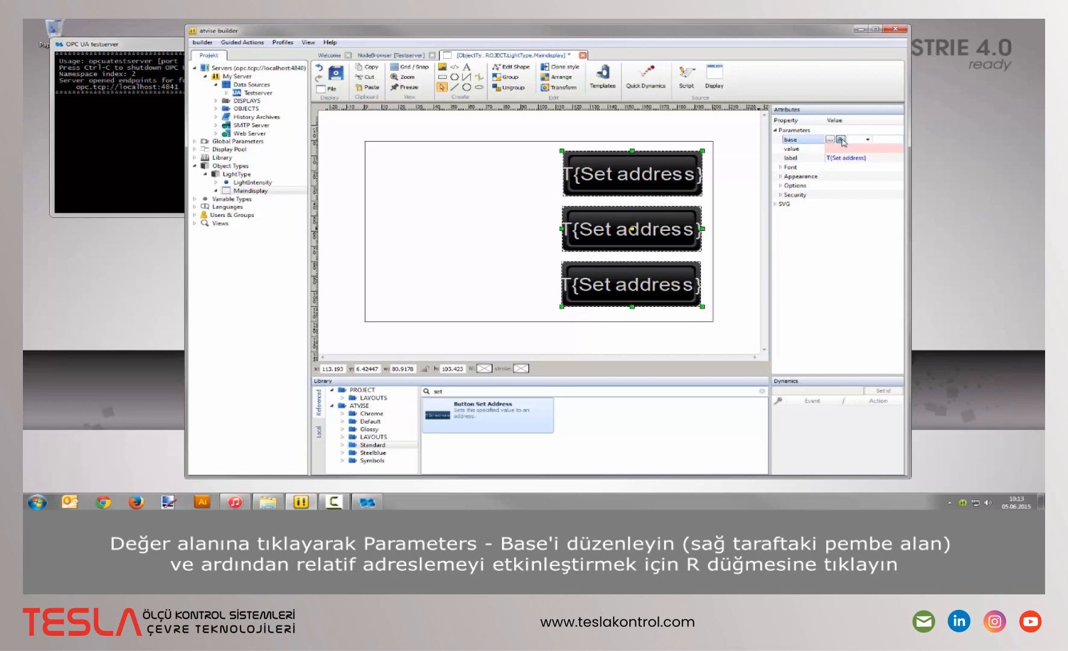
pyautogui.click(841, 140)
pyautogui.click(867, 140)
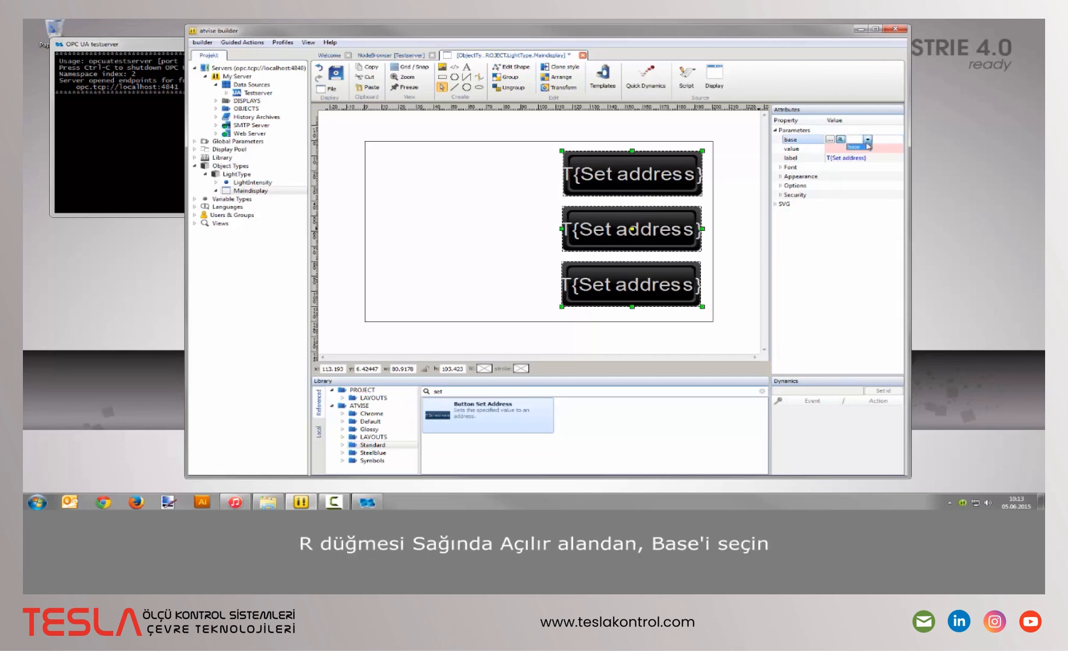
pyautogui.click(866, 146)
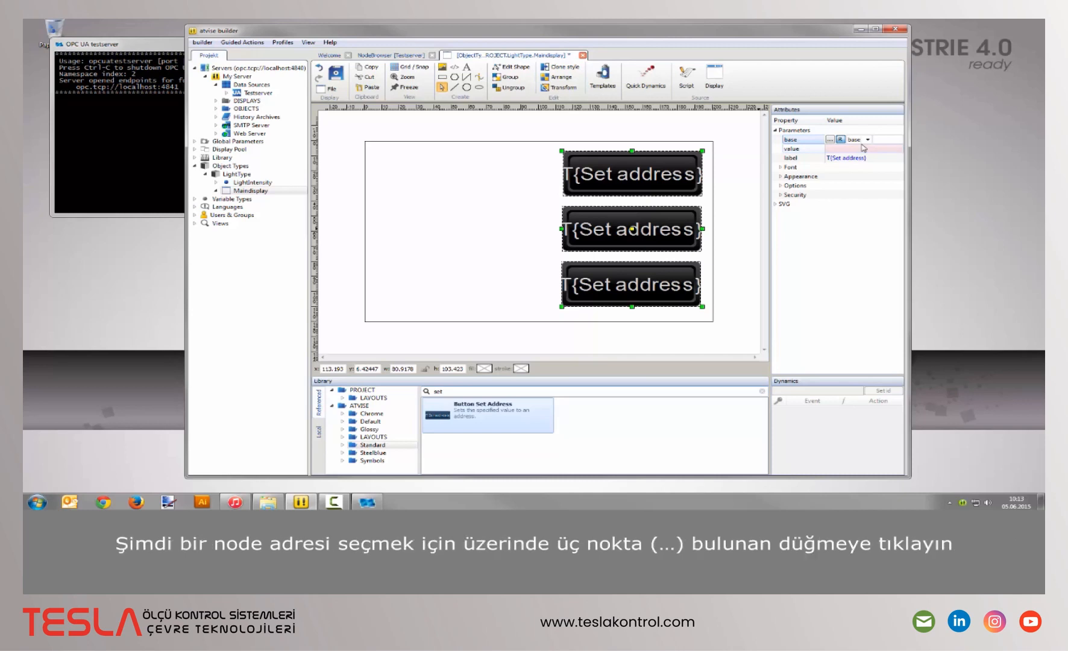
# Point the three buttons' base parameter to LightType as base address with LightIntensity as end point.
pyautogui.click(830, 140)
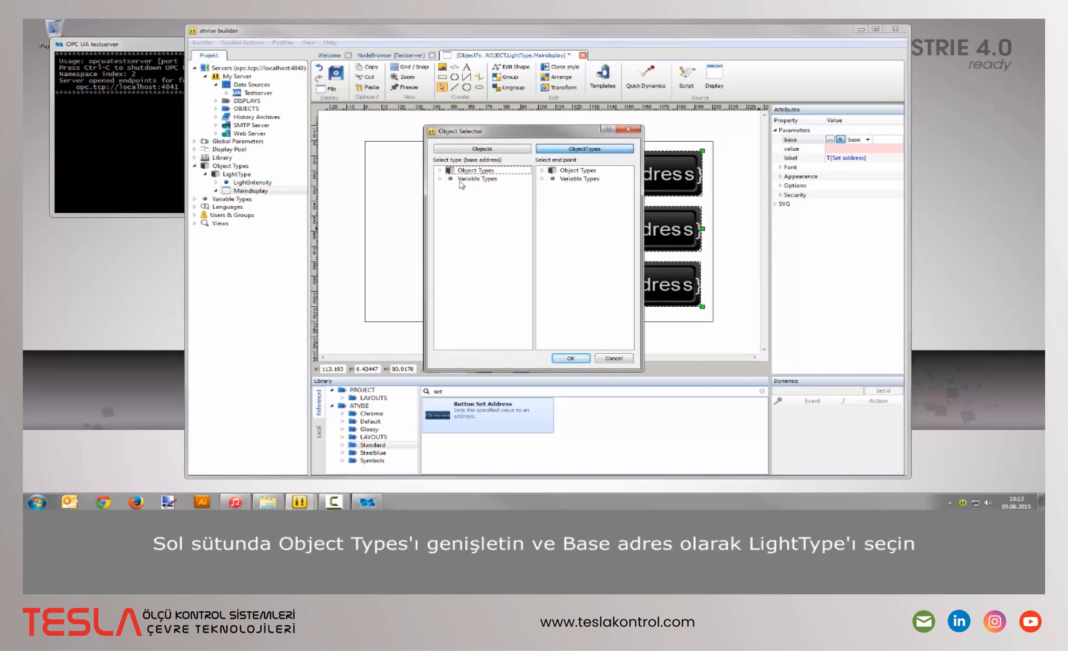
pyautogui.click(440, 172)
pyautogui.click(504, 179)
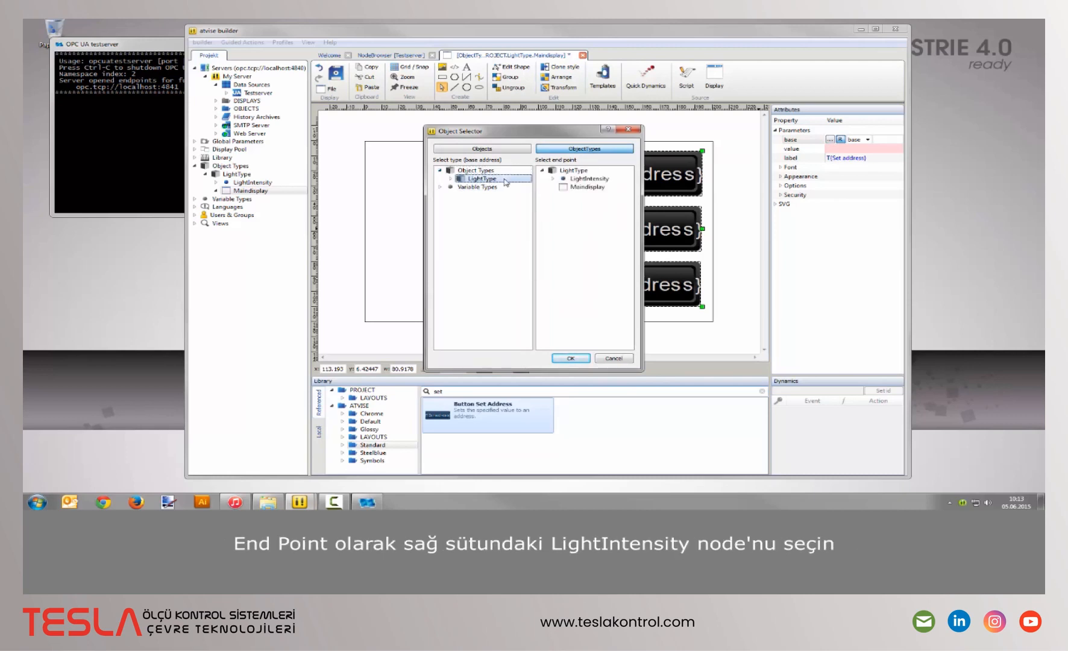
pyautogui.click(602, 184)
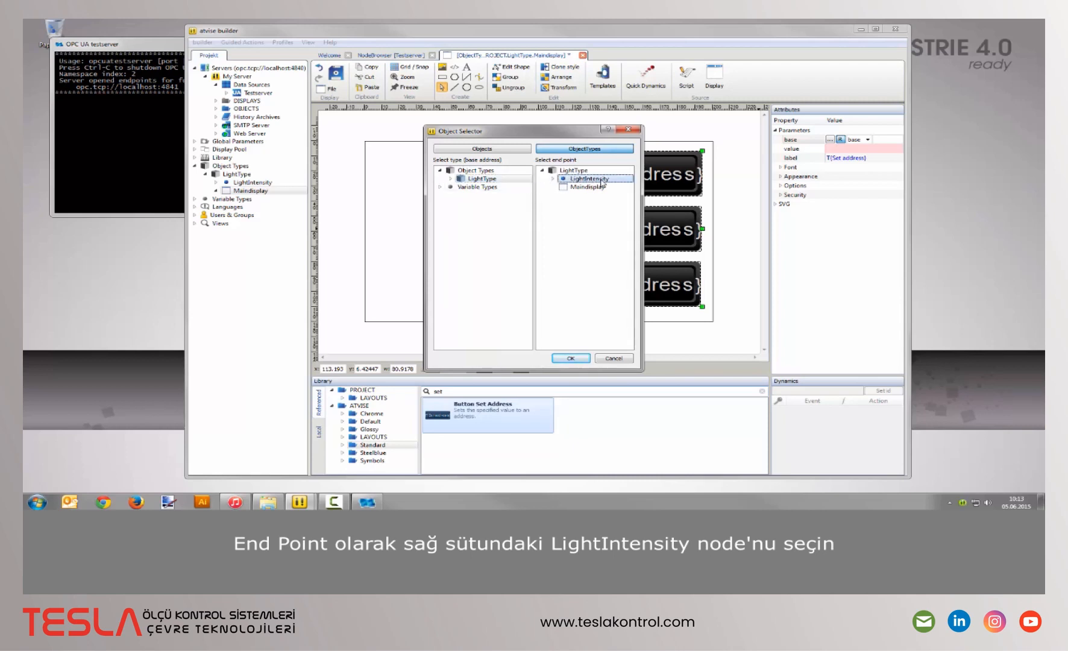
pyautogui.click(571, 360)
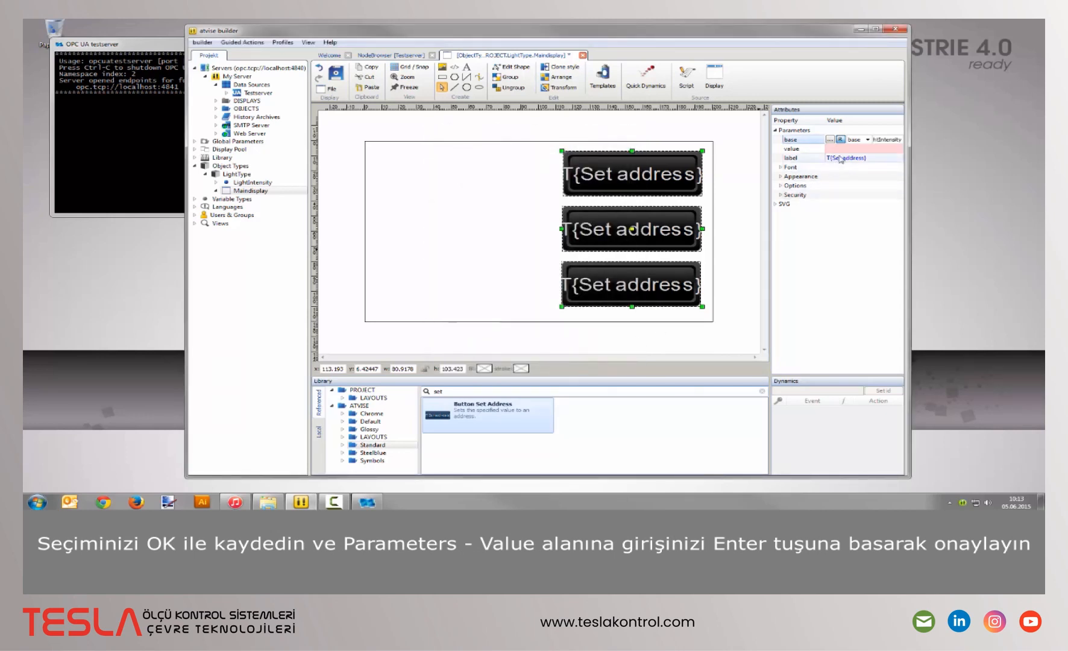
pyautogui.press('Return')
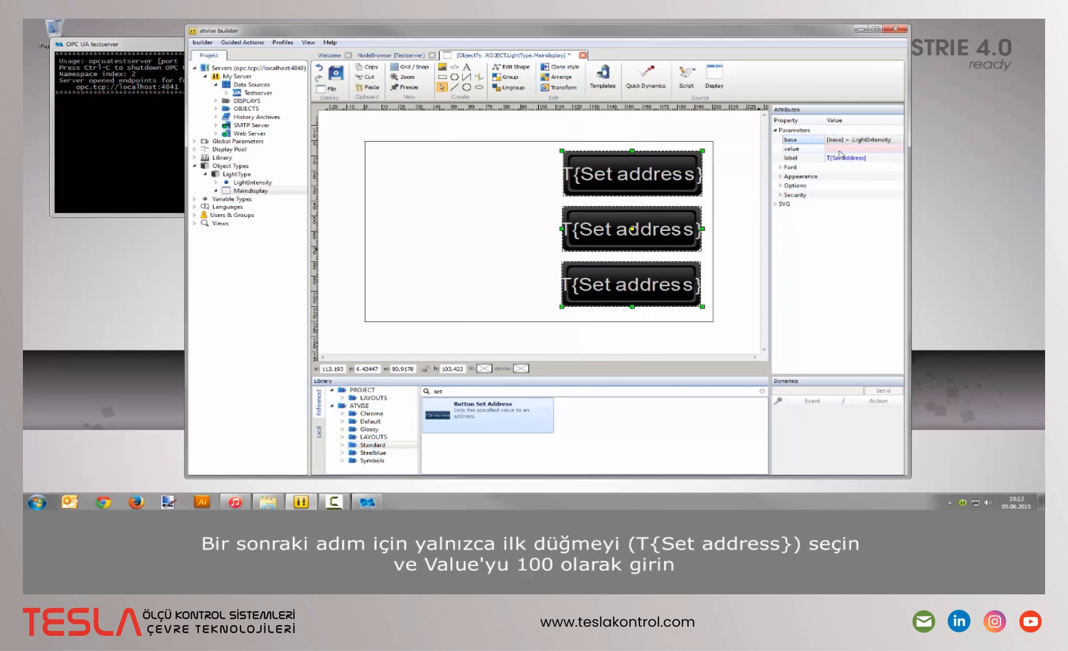
# Set both the value and the label of only the uppermost button to 100.
pyautogui.click(741, 168)
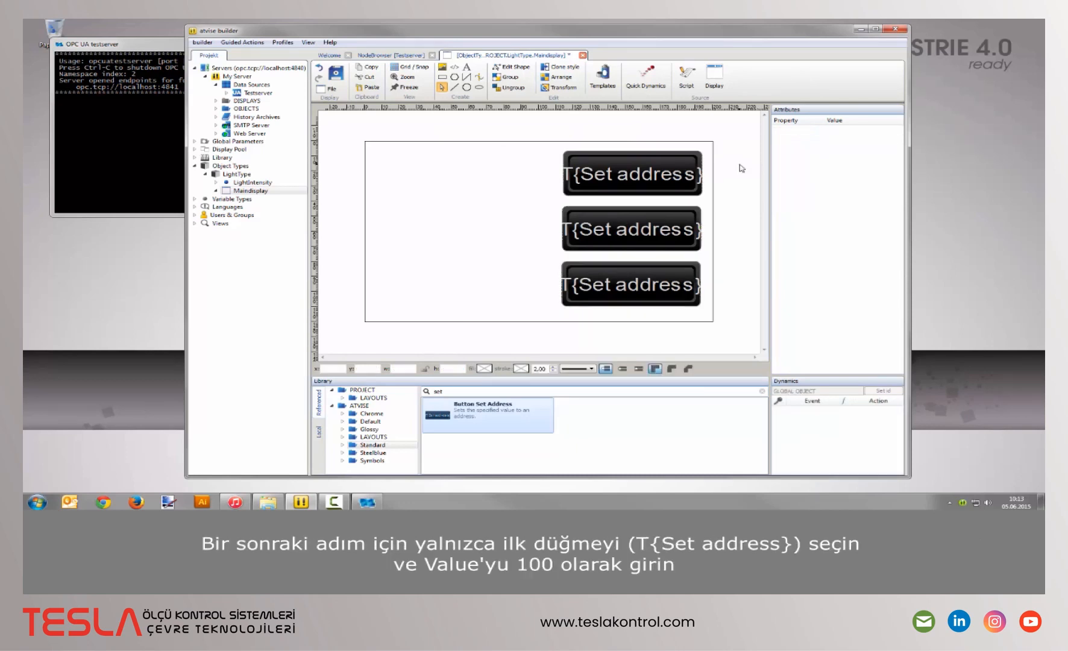
pyautogui.click(698, 171)
pyautogui.click(837, 149)
pyautogui.write('100')
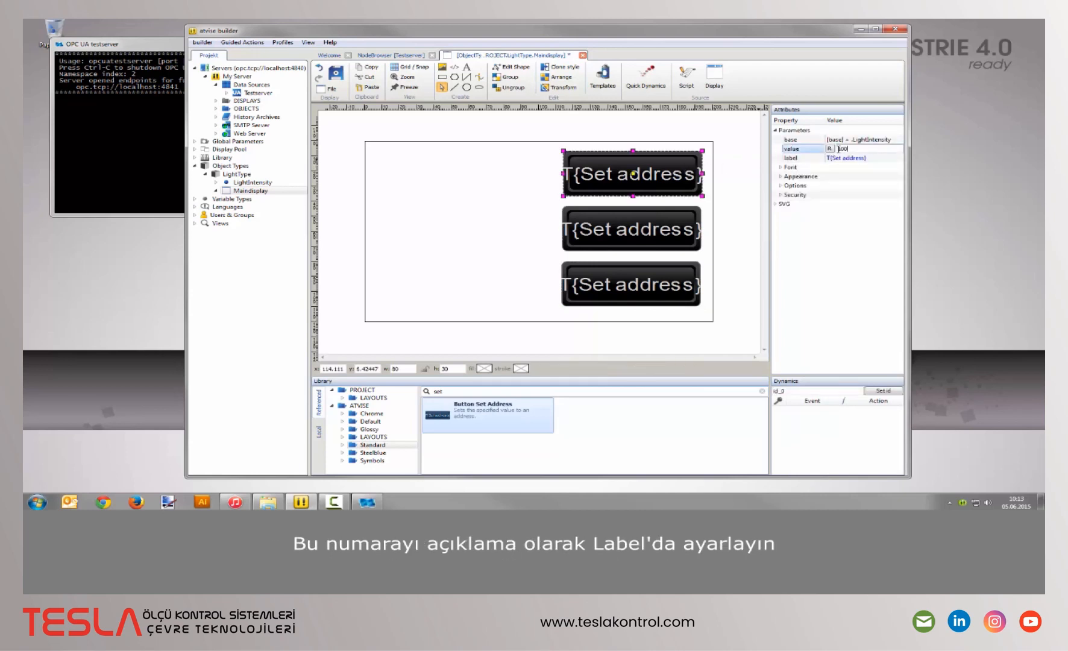
pyautogui.press('Tab')
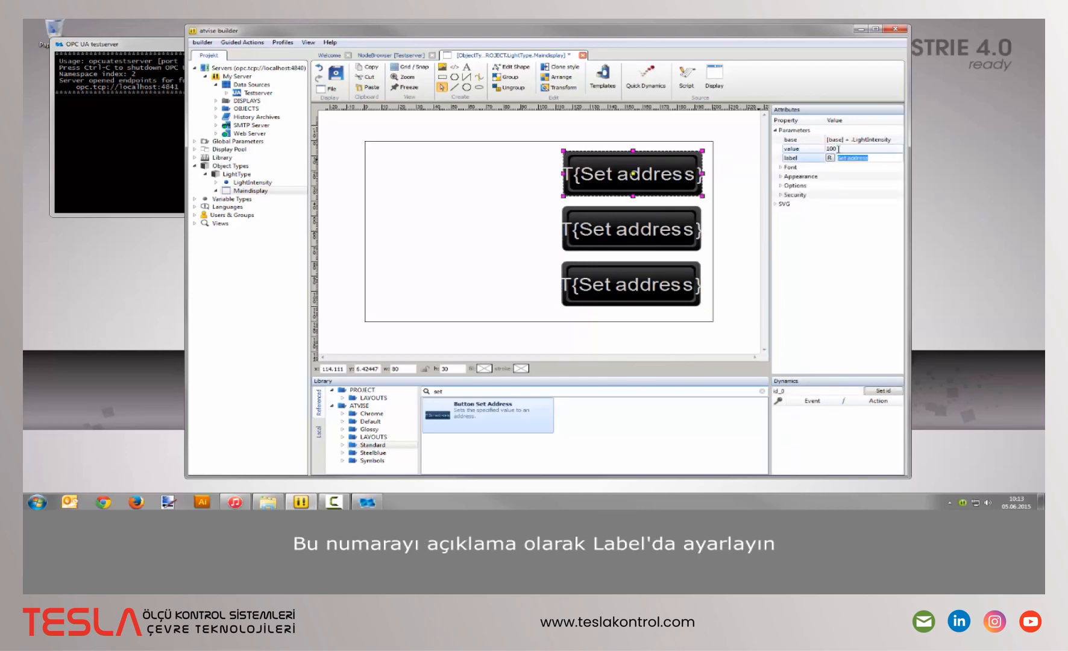
pyautogui.write('100')
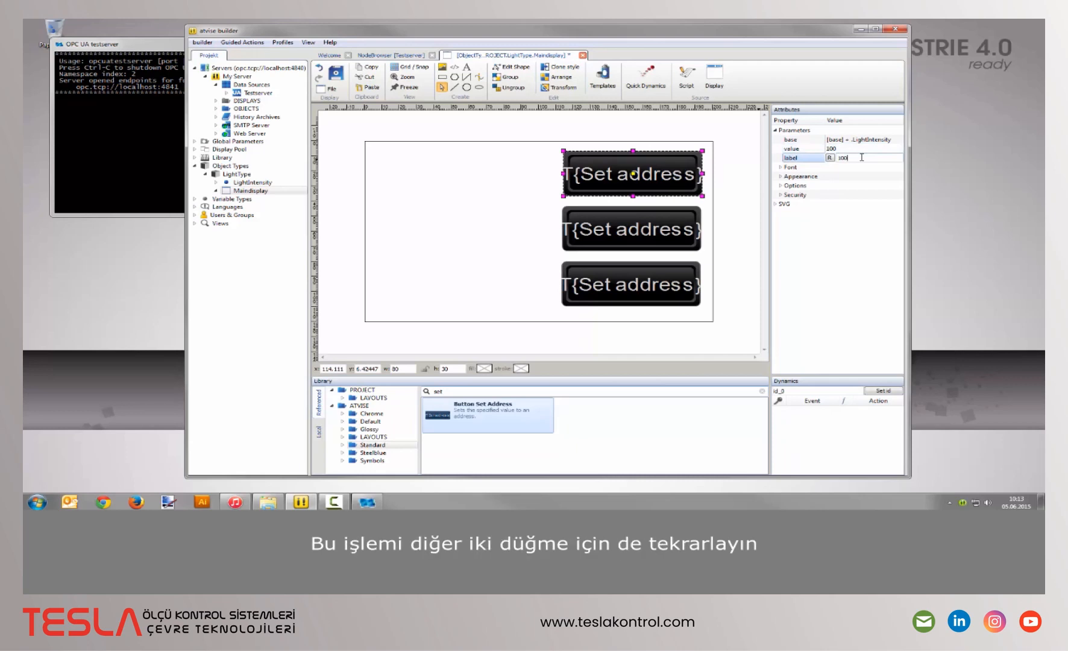
pyautogui.press('Return')
# Set both the value and the label of the middle button to 50.
pyautogui.click(671, 230)
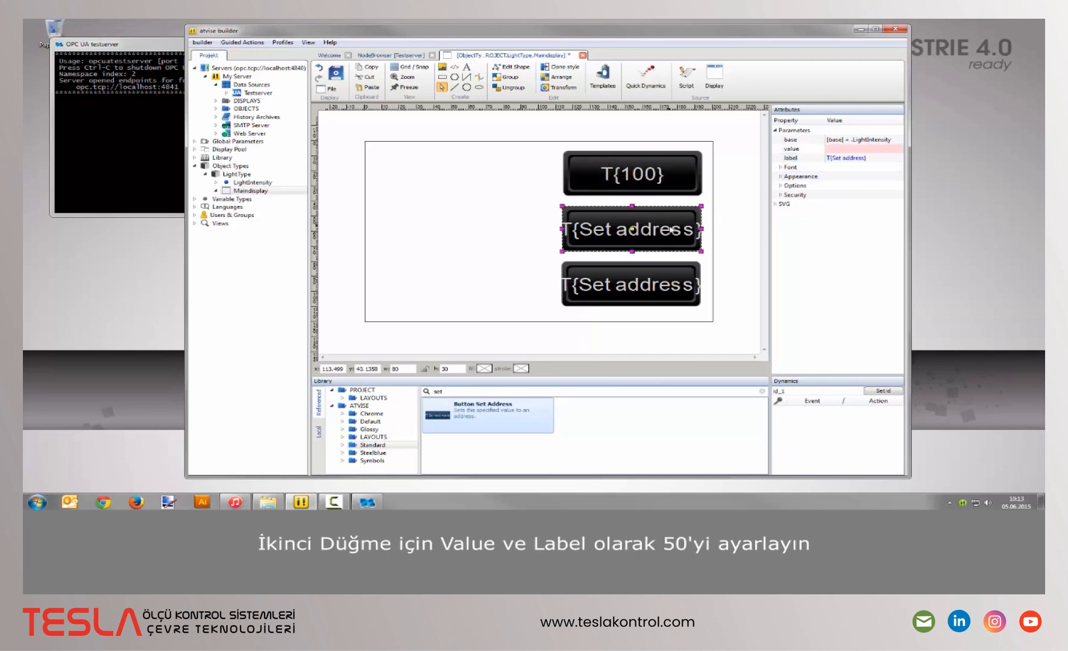
pyautogui.click(849, 149)
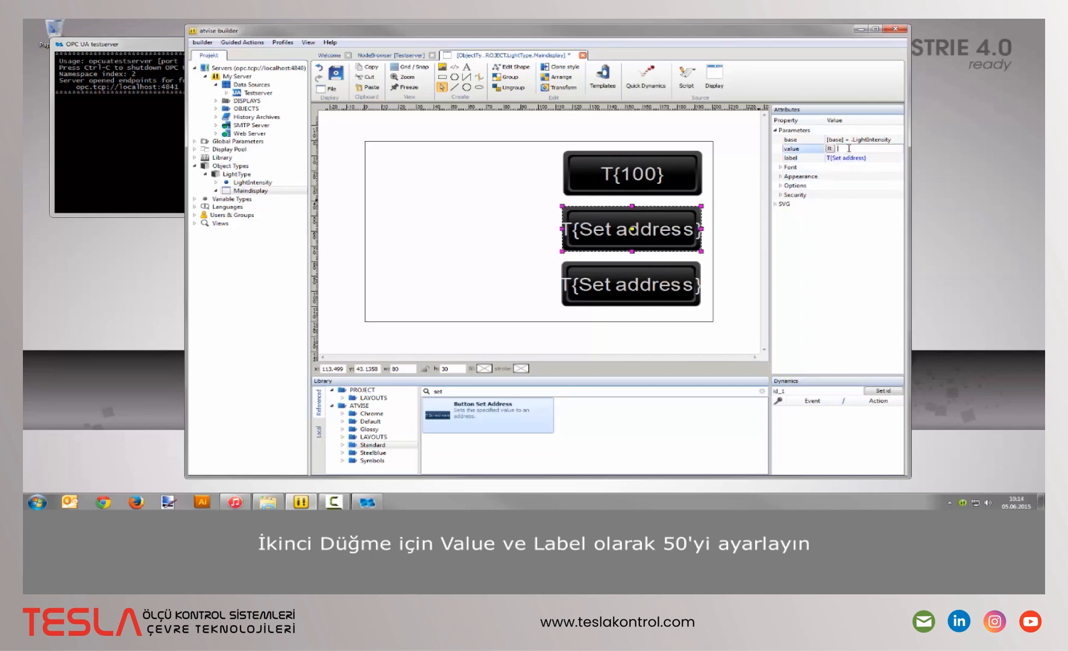
pyautogui.write('50')
pyautogui.press('Tab')
pyautogui.write('50')
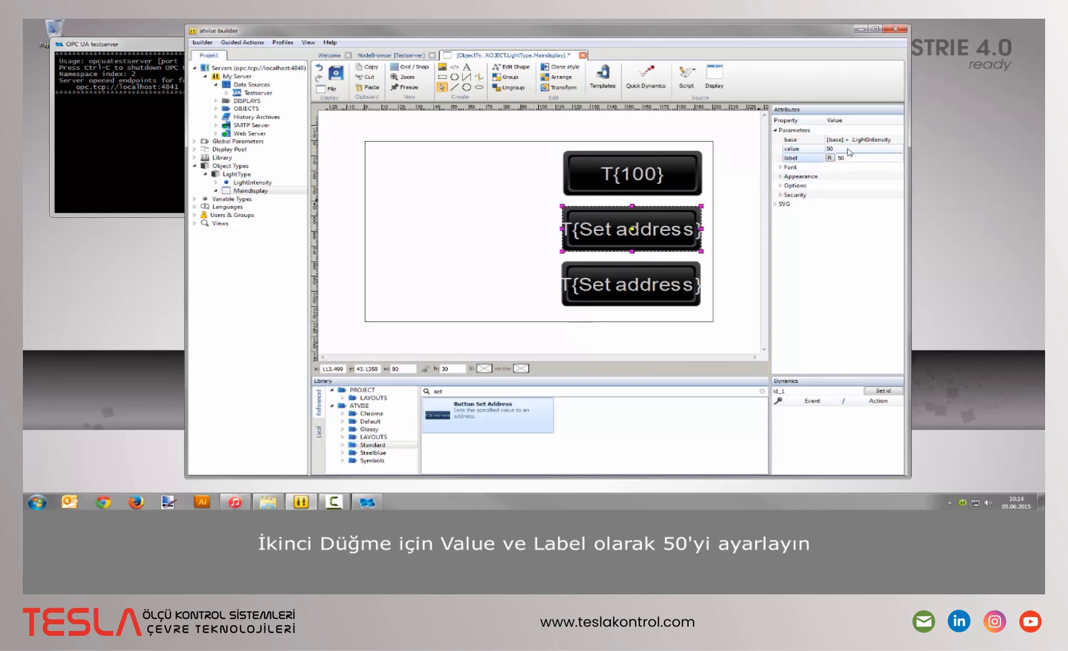
pyautogui.press('Return')
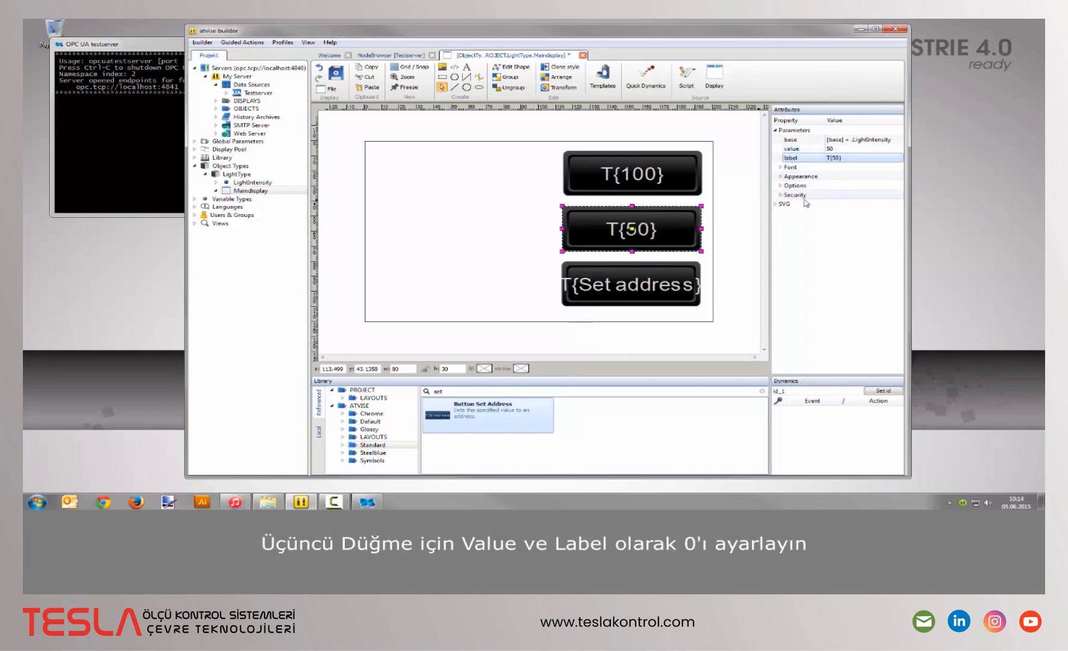
# Set both the value and the label of the lowest button to 0.
pyautogui.click(685, 281)
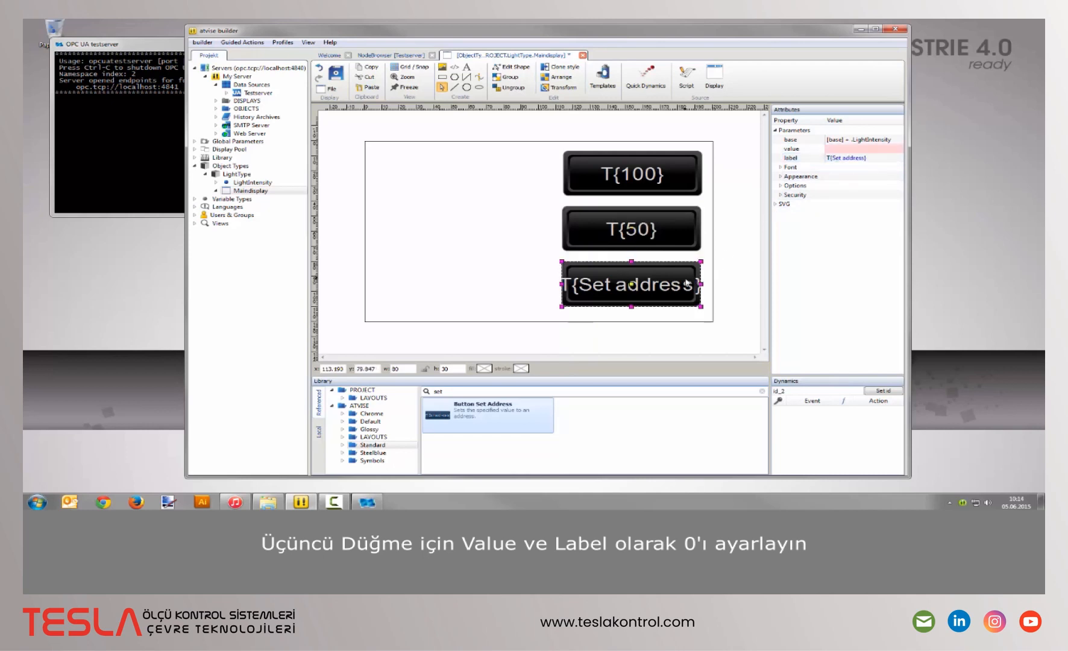
pyautogui.click(846, 149)
pyautogui.write('0')
pyautogui.press('Tab')
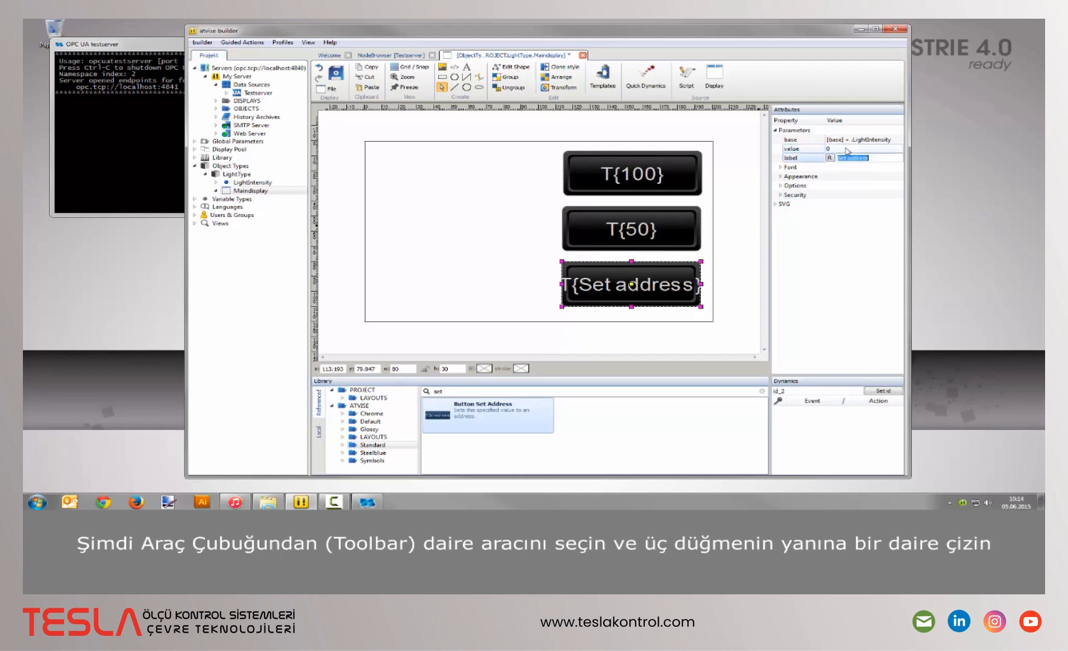
pyautogui.write('0')
pyautogui.press('Return')
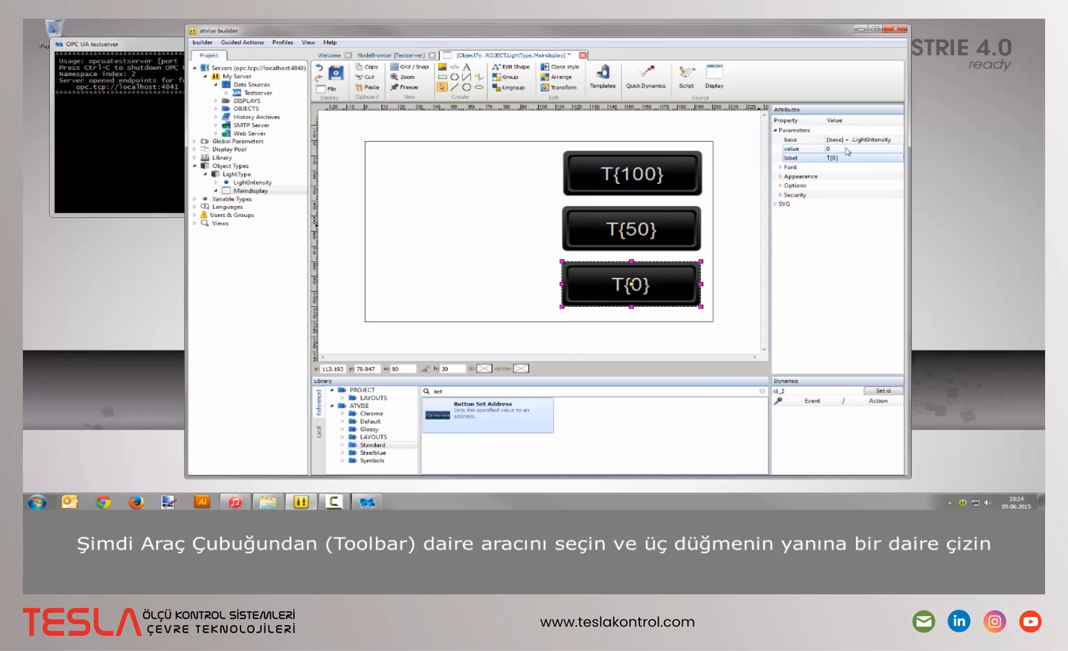
# Draw a circle about 103 px in diameter beside the three buttons and start a simple dynamic for it.
pyautogui.click(467, 87)
pyautogui.moveTo(458, 231); pyautogui.dragTo(517, 290)
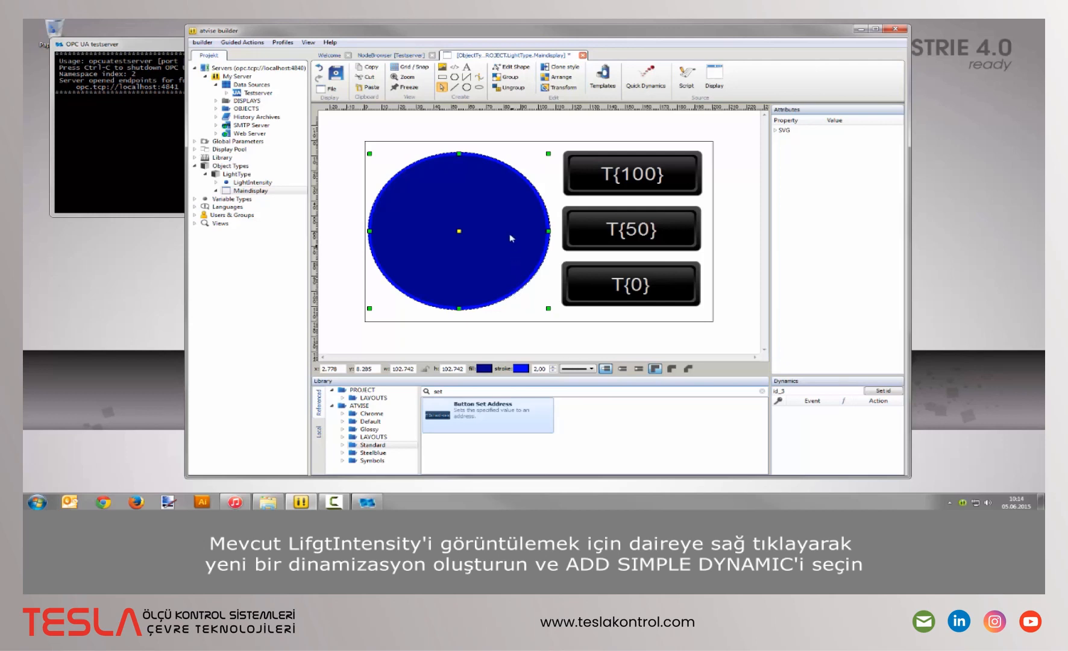
pyautogui.rightClick(505, 190)
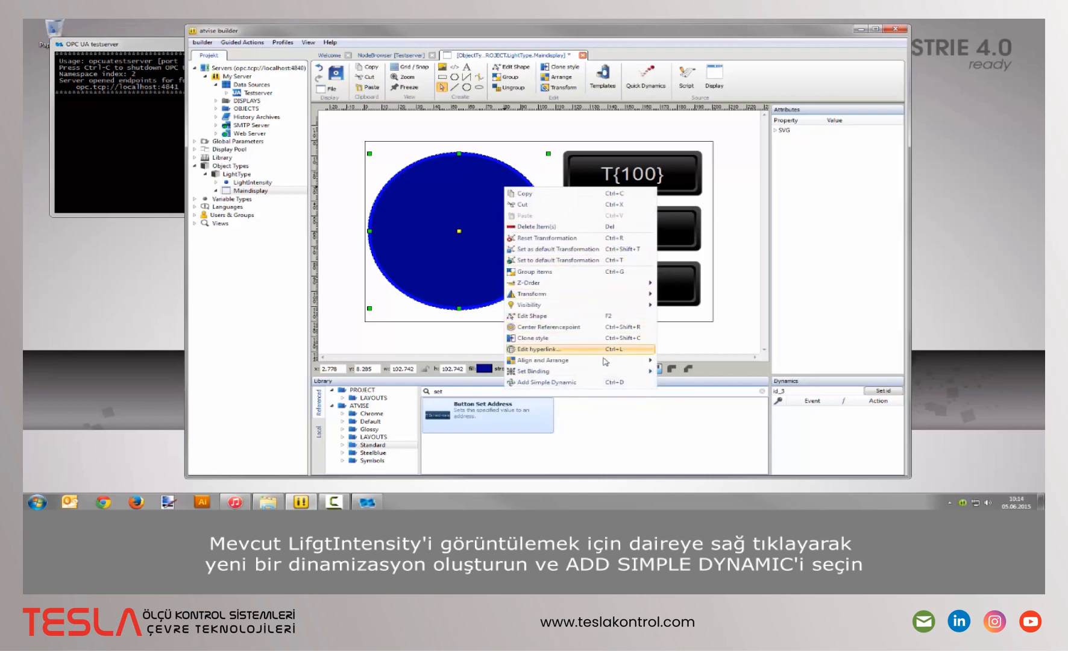
pyautogui.click(618, 383)
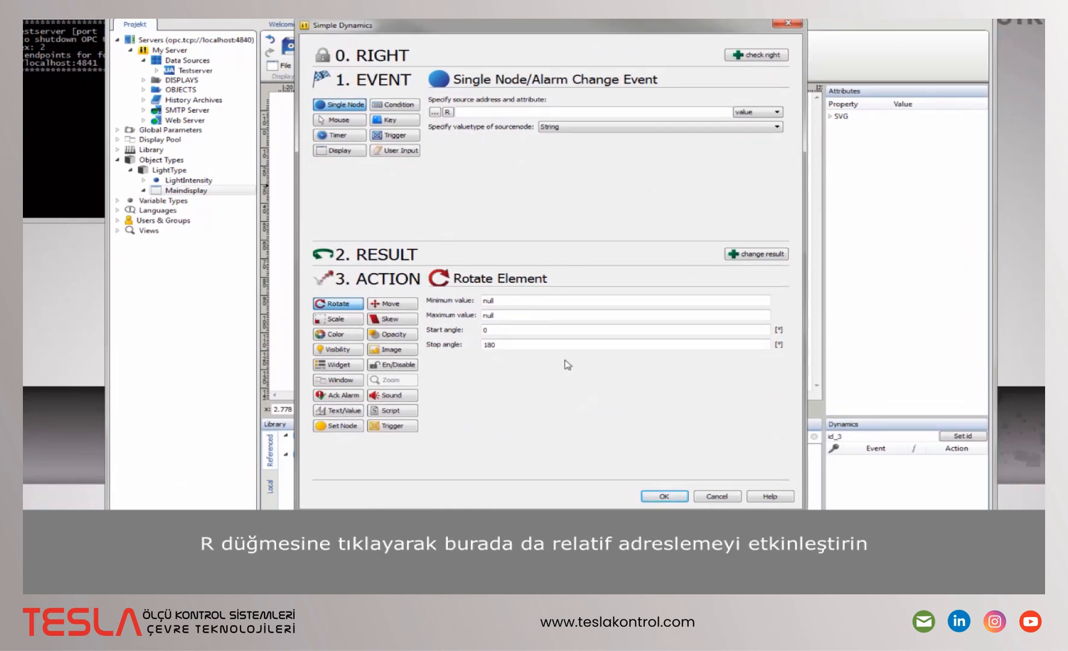
# Give the circle's dynamic a relative source address, with LightType as base address and LightIntensity as end point.
pyautogui.click(449, 112)
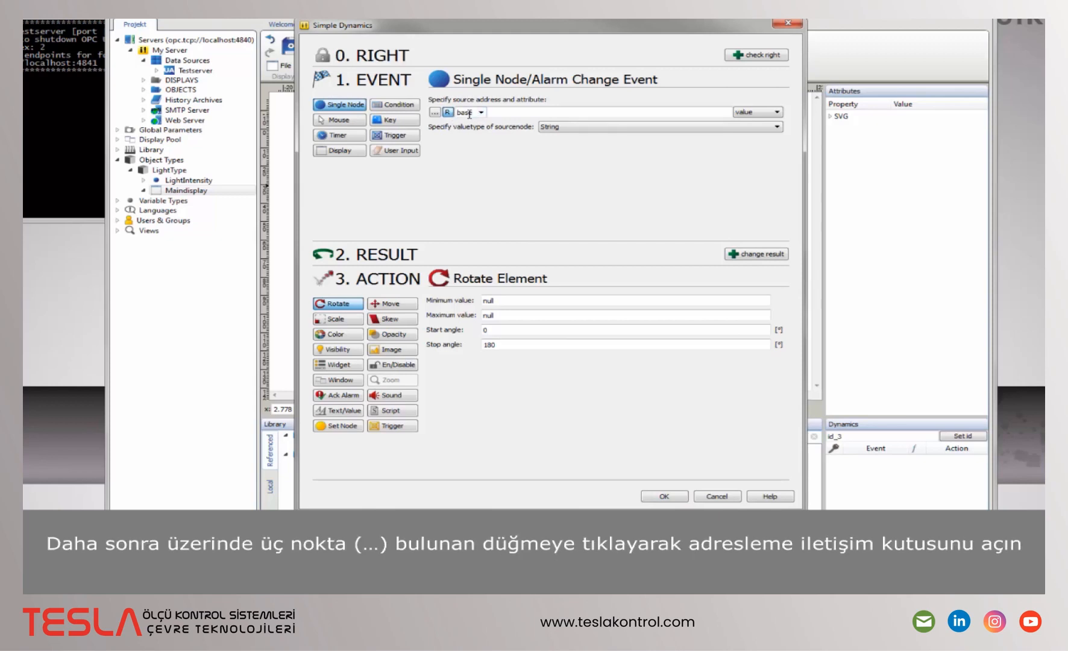
pyautogui.click(435, 112)
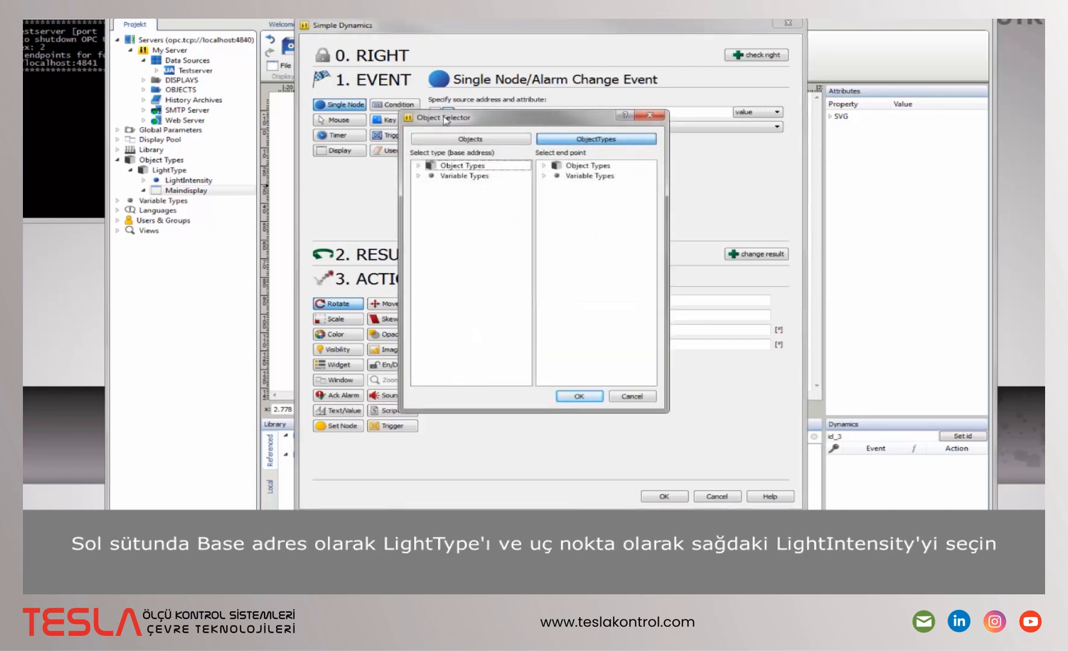
pyautogui.click(418, 166)
pyautogui.click(476, 175)
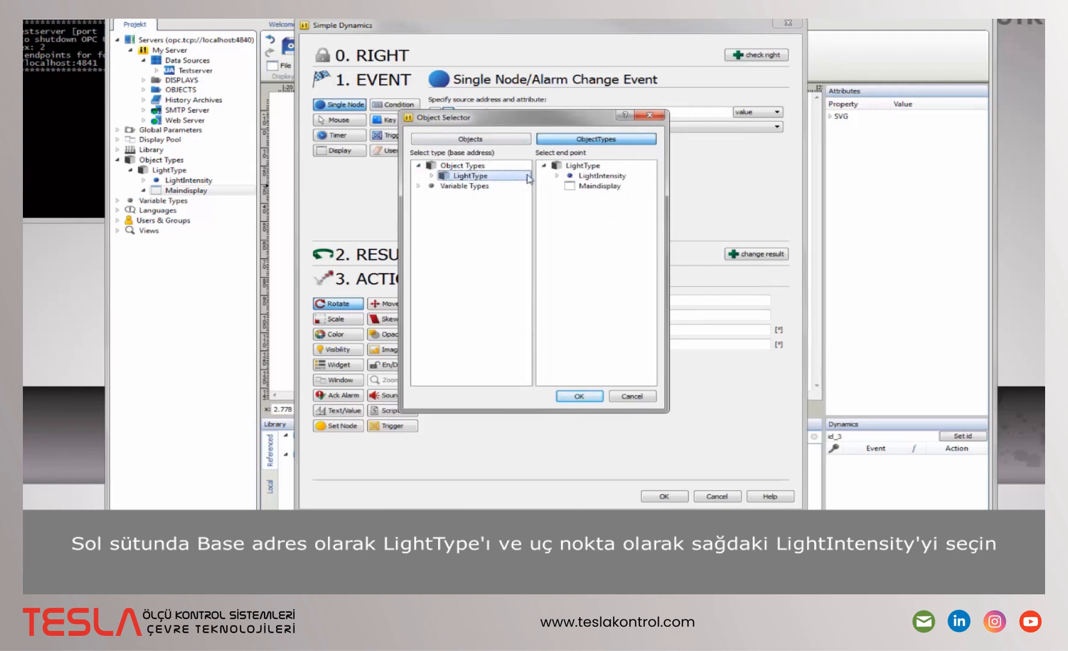
pyautogui.click(600, 176)
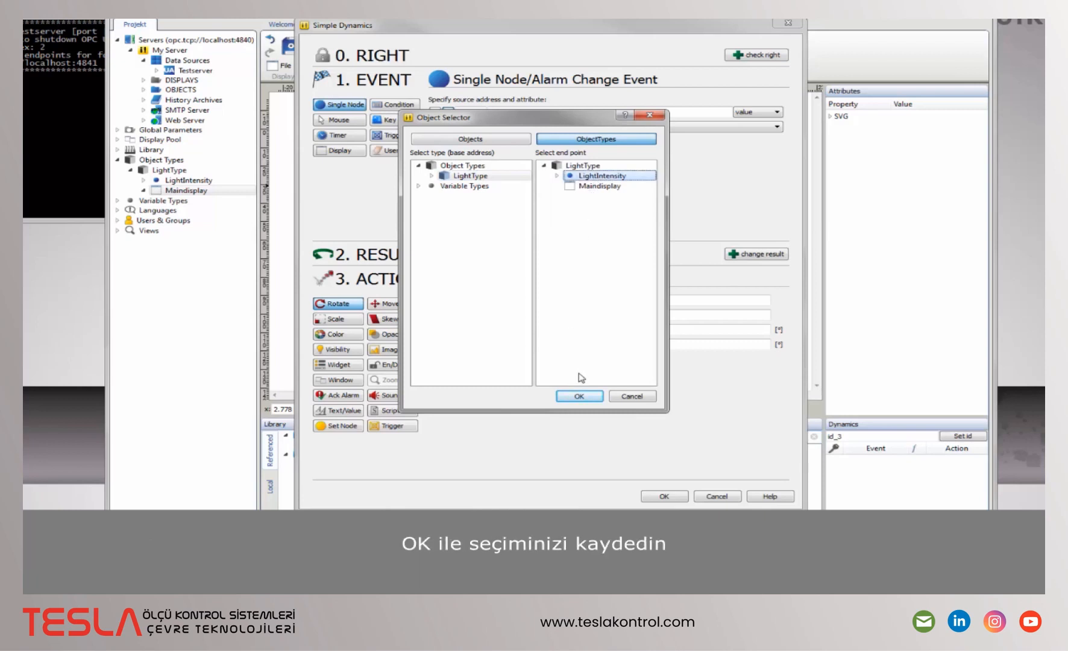
pyautogui.click(580, 396)
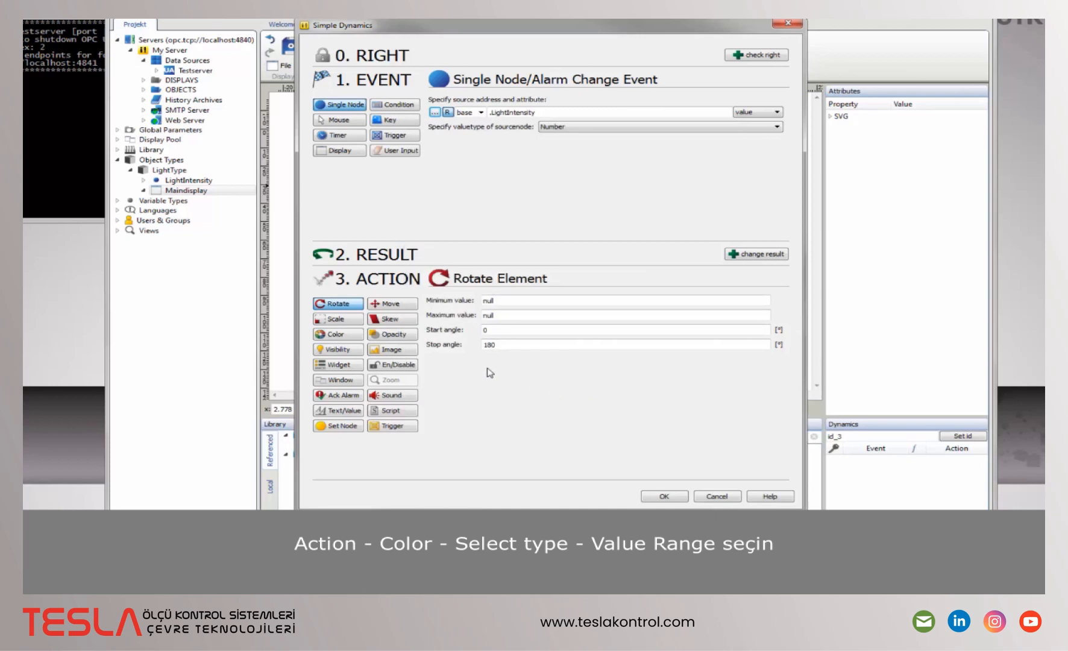
# Make the circle's dynamic change colour over a value range from minimum 0 to maximum 100.
pyautogui.click(345, 335)
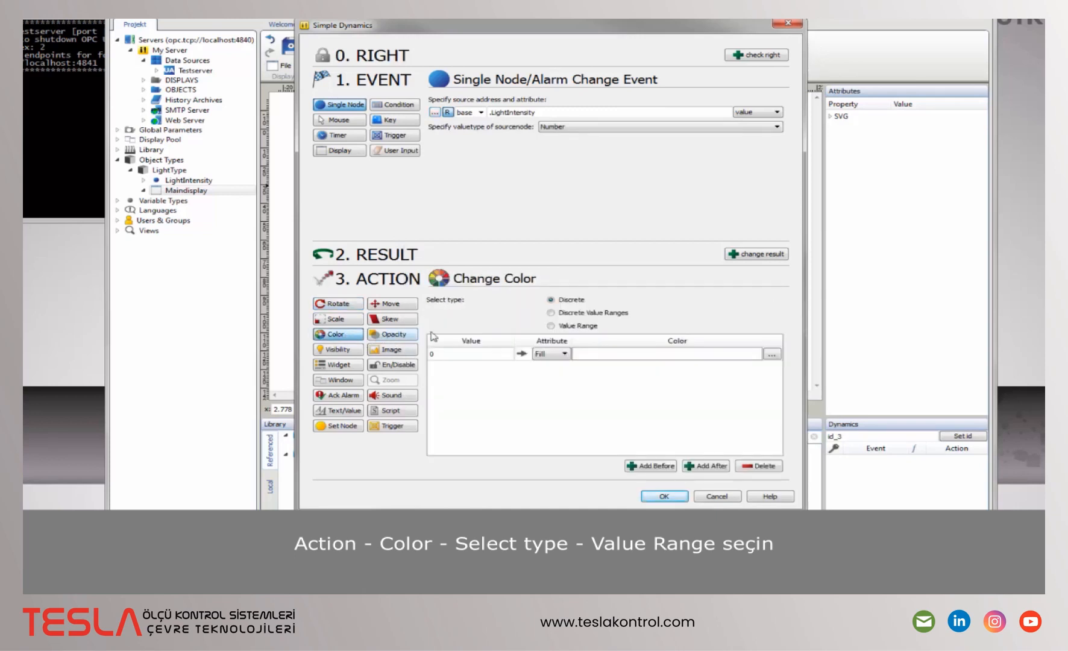
pyautogui.click(565, 329)
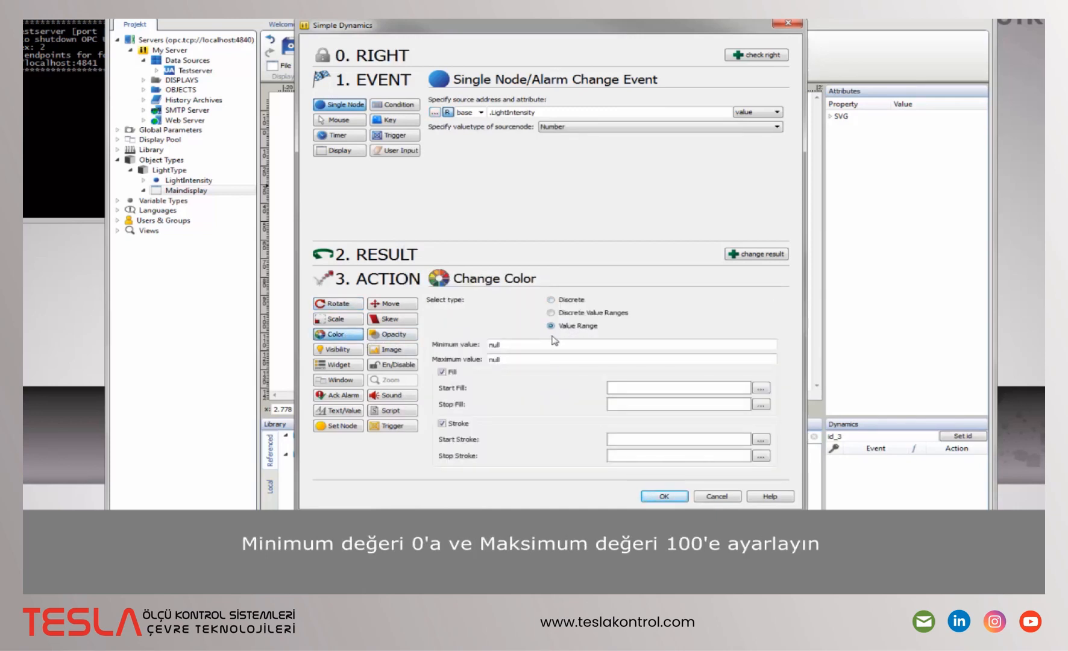
pyautogui.moveTo(537, 344); pyautogui.dragTo(468, 341)
pyautogui.write('0')
pyautogui.press('Tab')
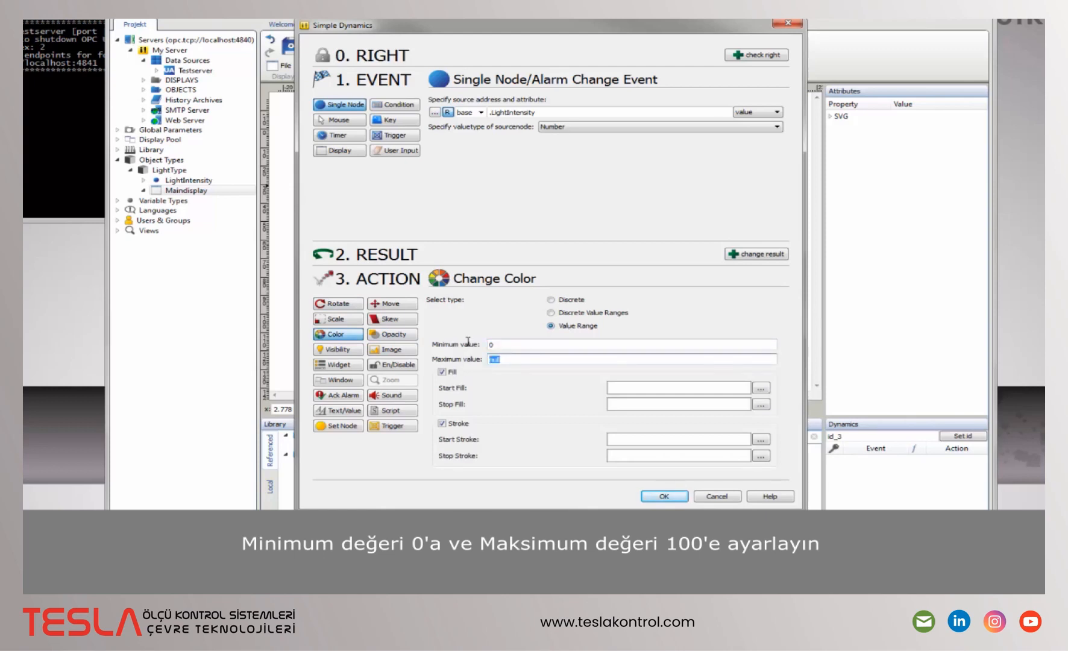
pyautogui.write('100')
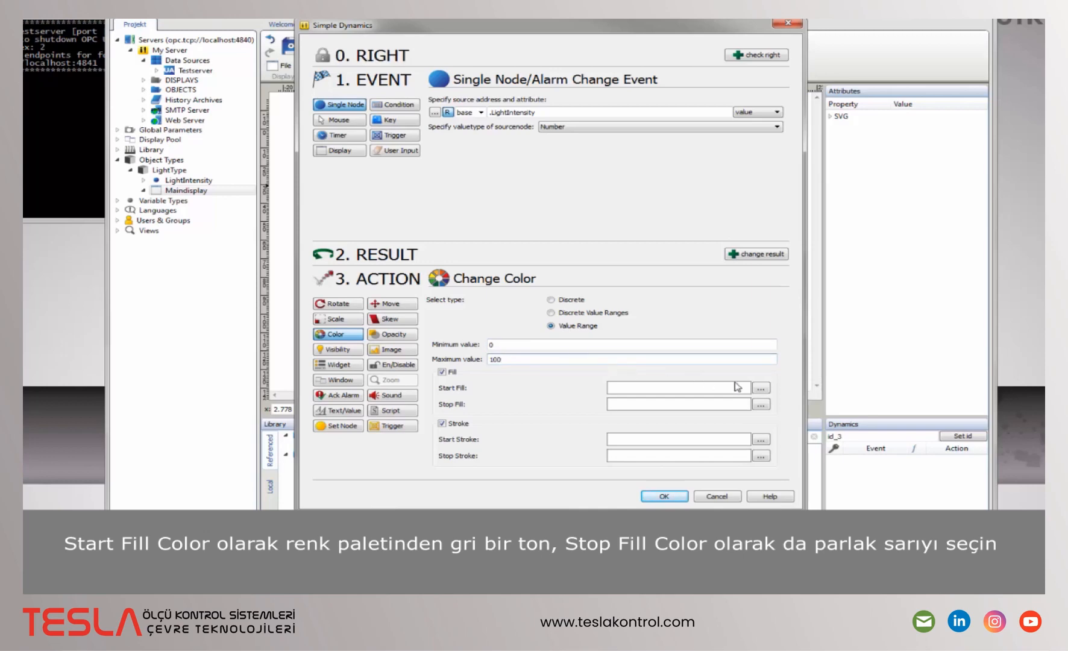
# Choose grey (RGB 191, 191, 191) as the start fill and bright yellow as the stop fill of the colour range.
pyautogui.click(761, 388)
pyautogui.click(699, 210)
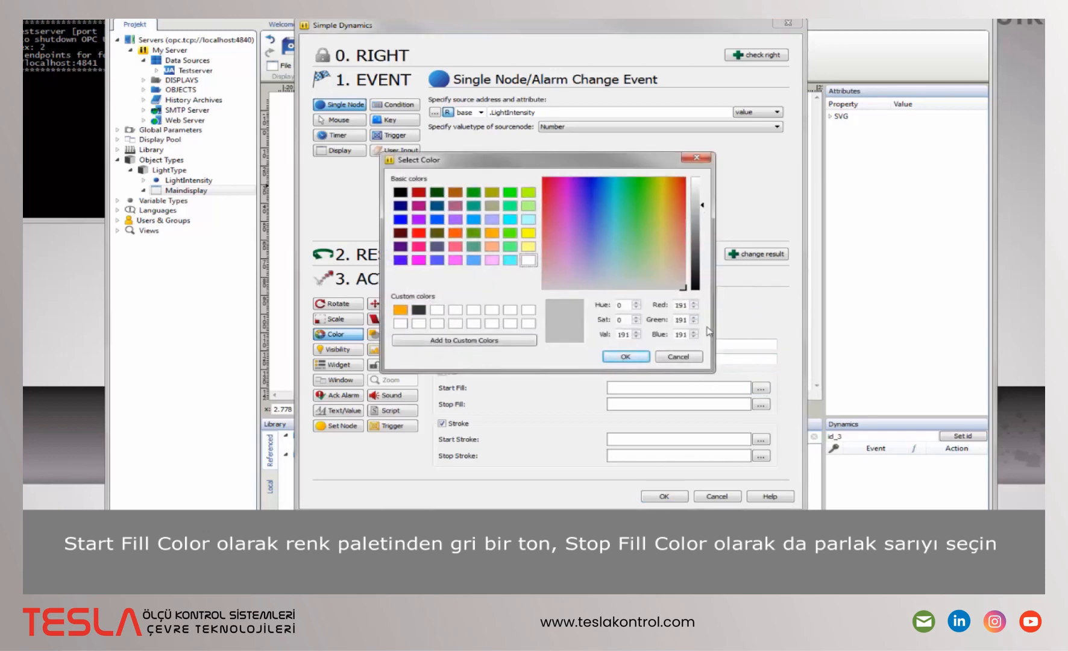
pyautogui.click(625, 357)
pyautogui.click(760, 404)
pyautogui.click(667, 184)
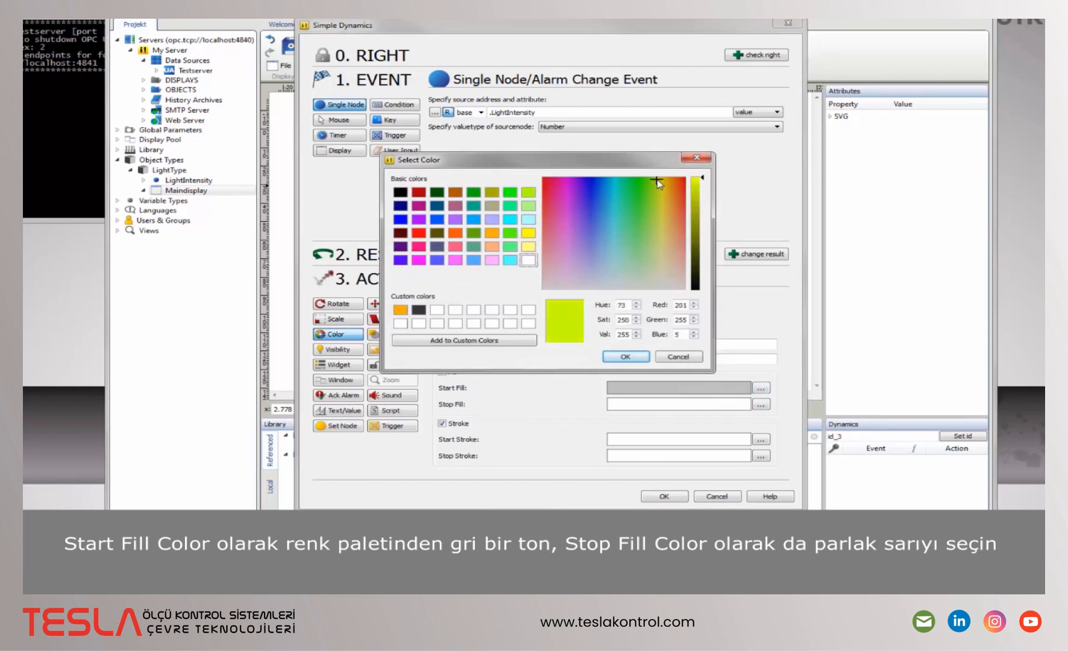
pyautogui.click(664, 181)
pyautogui.click(625, 356)
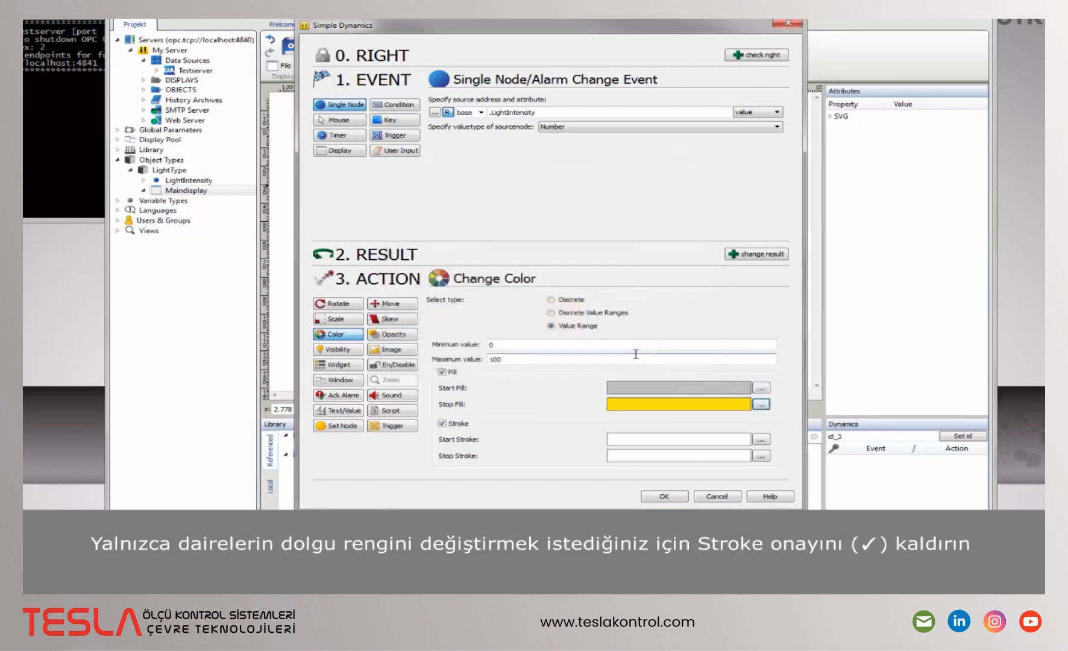
# Exclude the stroke from the colour change, apply the dynamic to the circle and save the display.
pyautogui.click(443, 424)
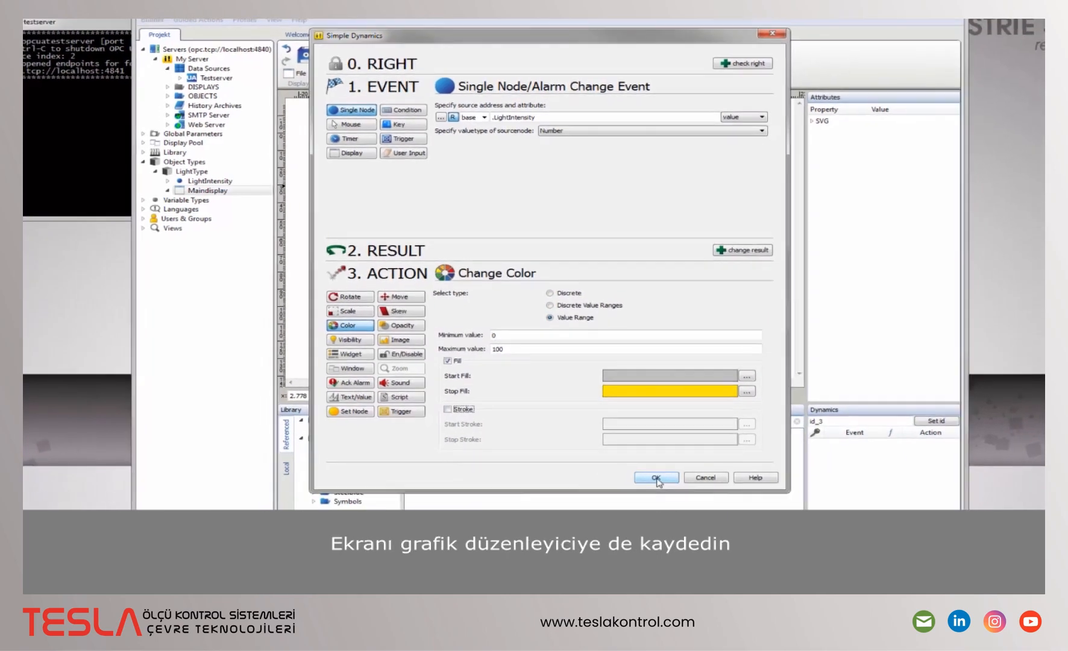
pyautogui.click(664, 497)
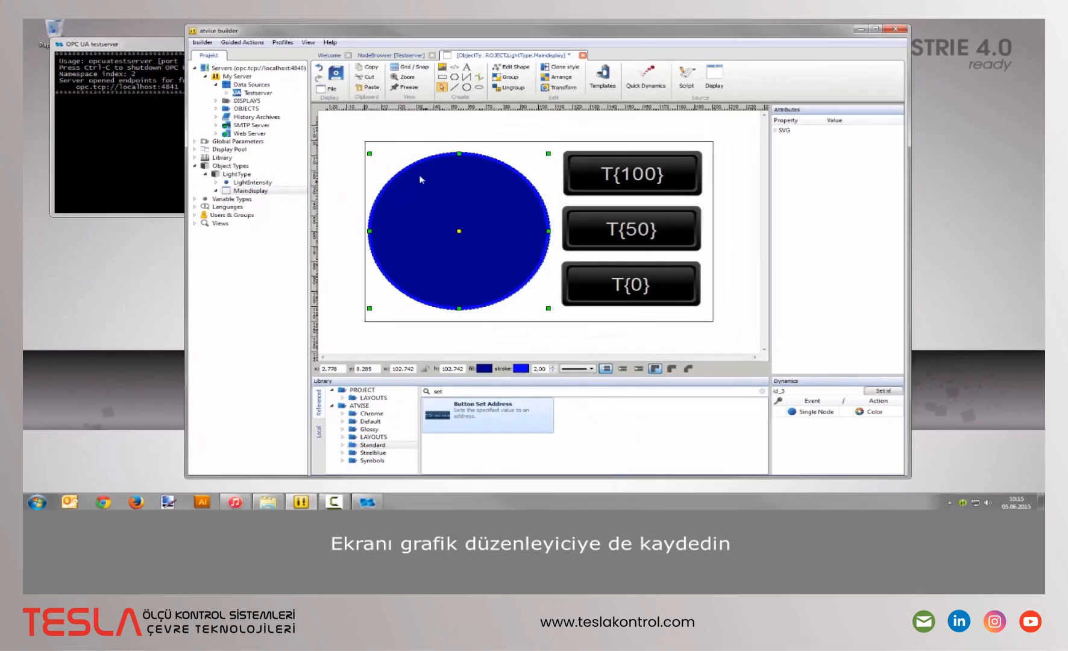
pyautogui.click(336, 77)
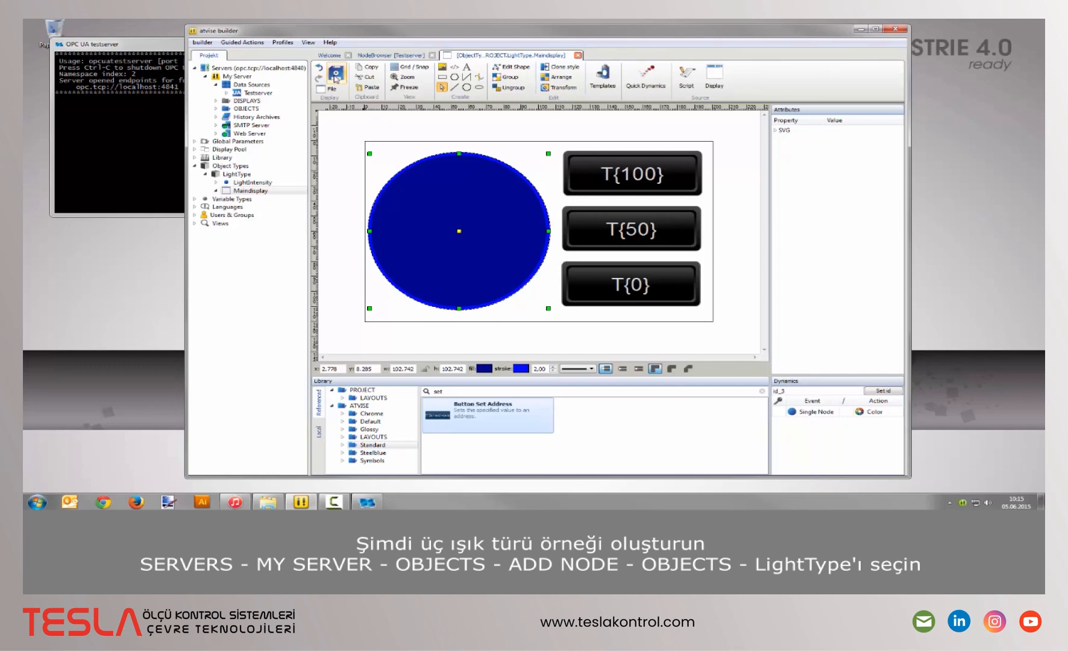
# Start adding numbered LightType objects under the server's OBJECTS folder, with object name Light_%1 and object count 3.
pyautogui.rightClick(280, 109)
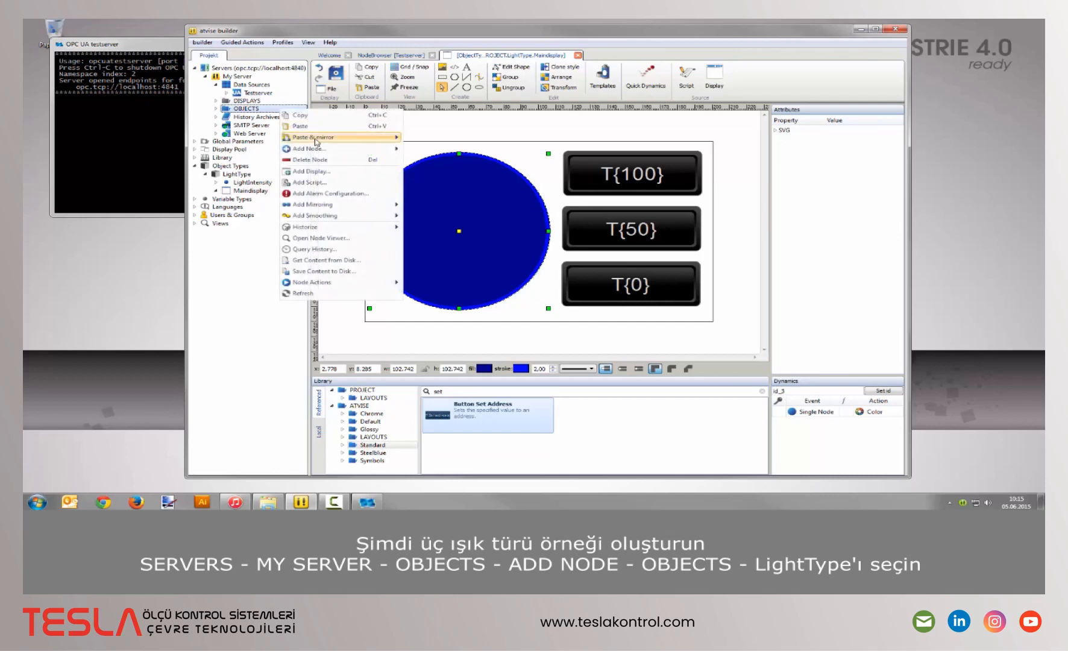
pyautogui.moveTo(337, 148)
pyautogui.moveTo(434, 184)
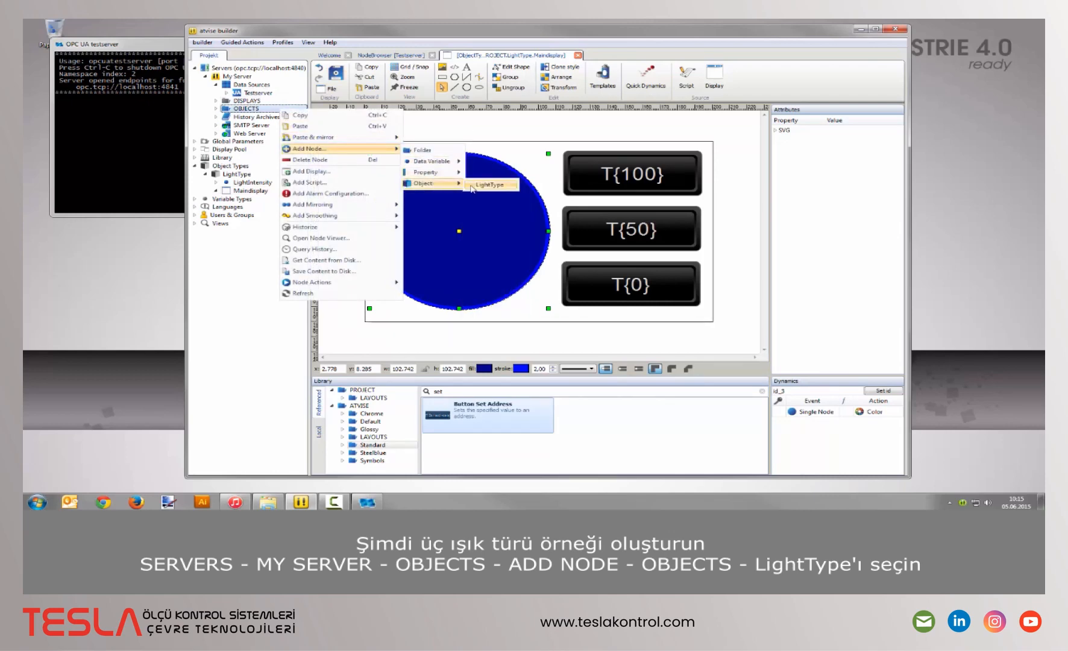
pyautogui.click(486, 186)
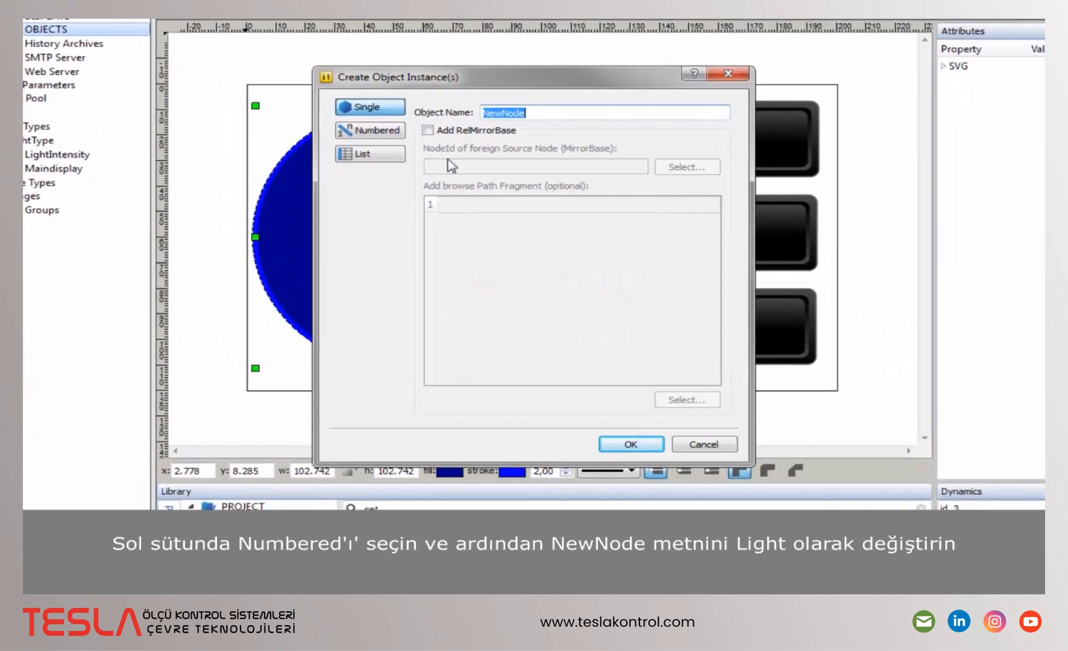
pyautogui.click(382, 132)
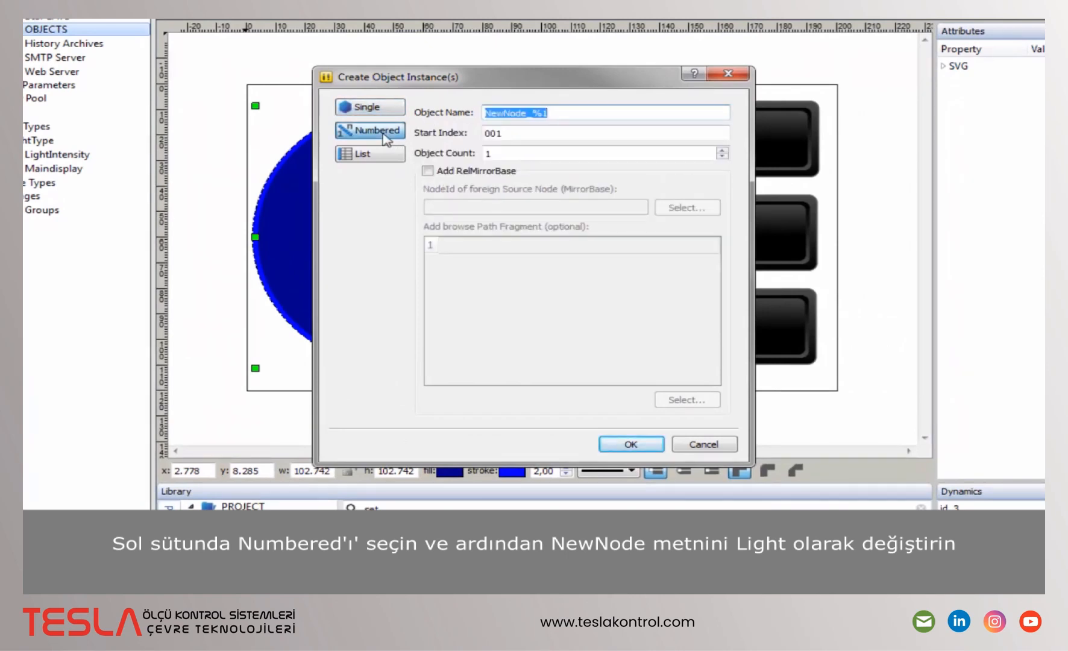
pyautogui.click(527, 113)
pyautogui.moveTo(526, 114); pyautogui.dragTo(459, 120)
pyautogui.write('Light')
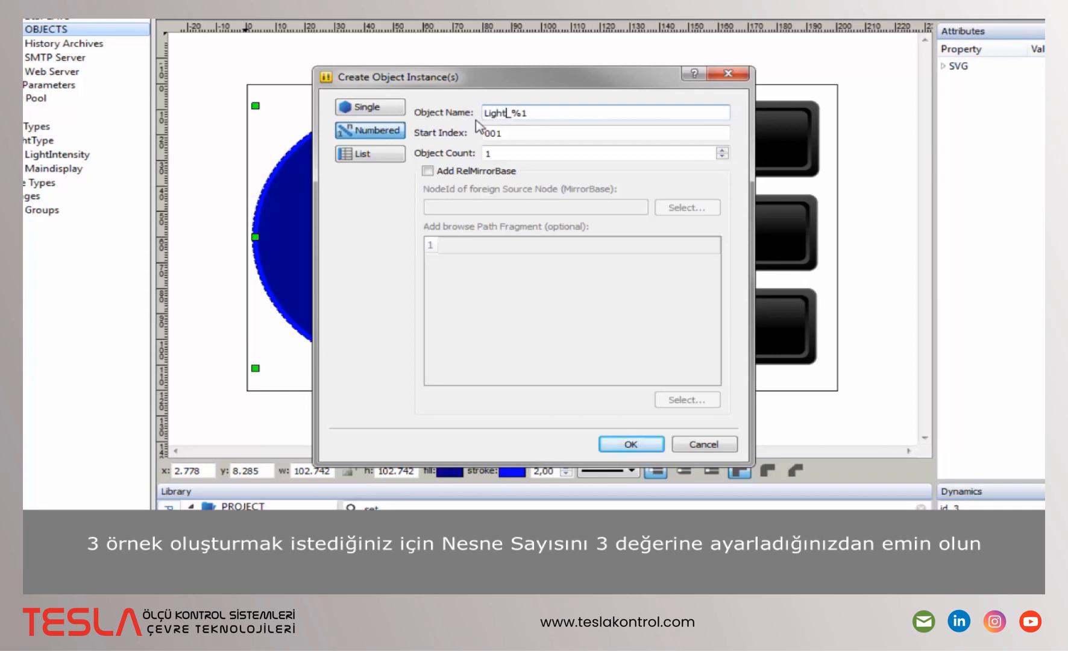
pyautogui.click(721, 150)
pyautogui.click(722, 150)
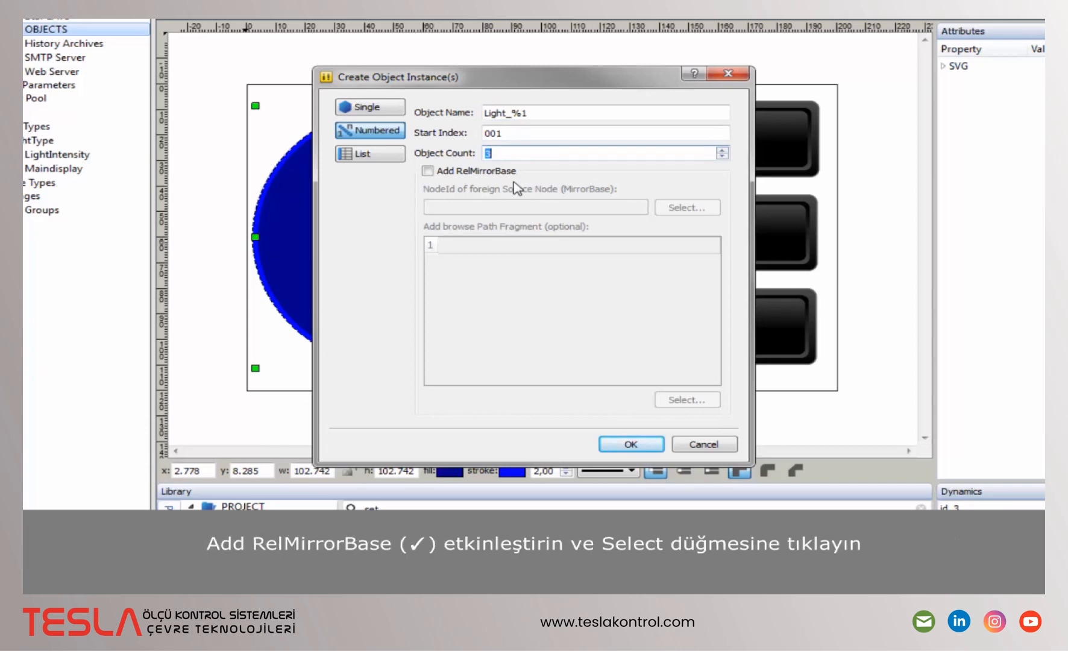
# Add a RelMirrorBase to the new objects, with the L001 folder under Testserver's Objects as mirror base.
pyautogui.click(427, 171)
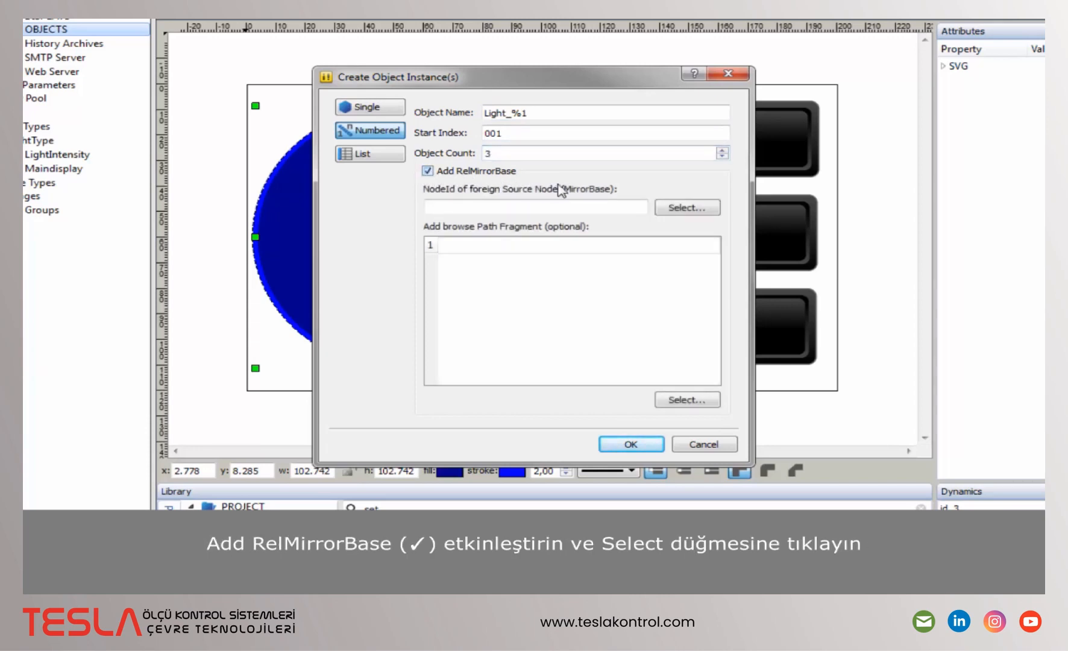
pyautogui.click(675, 211)
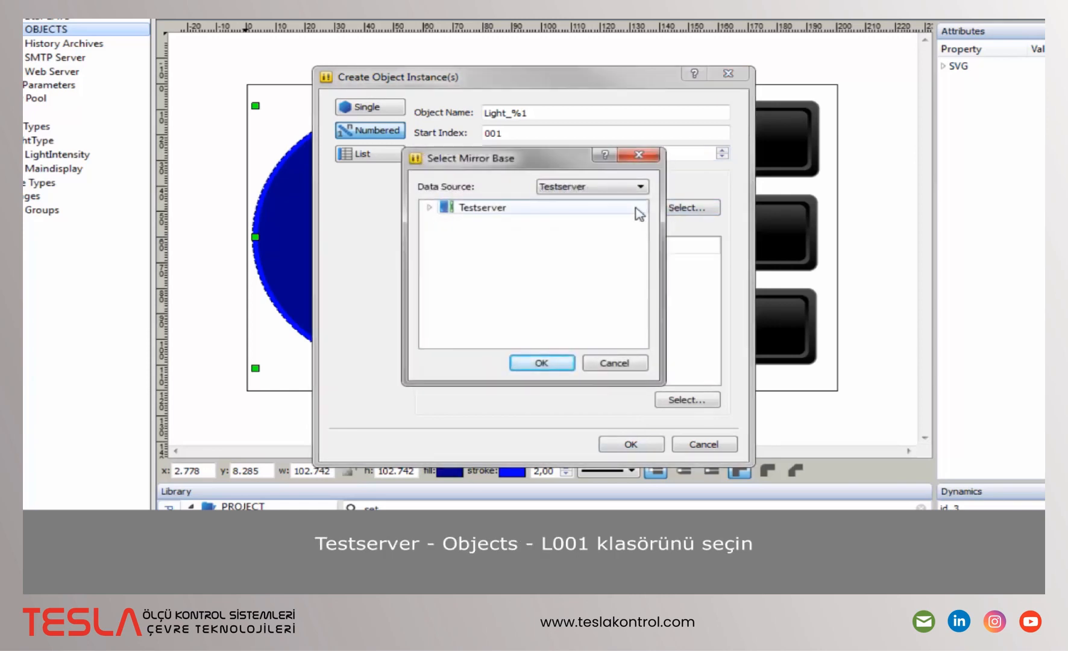
pyautogui.click(429, 208)
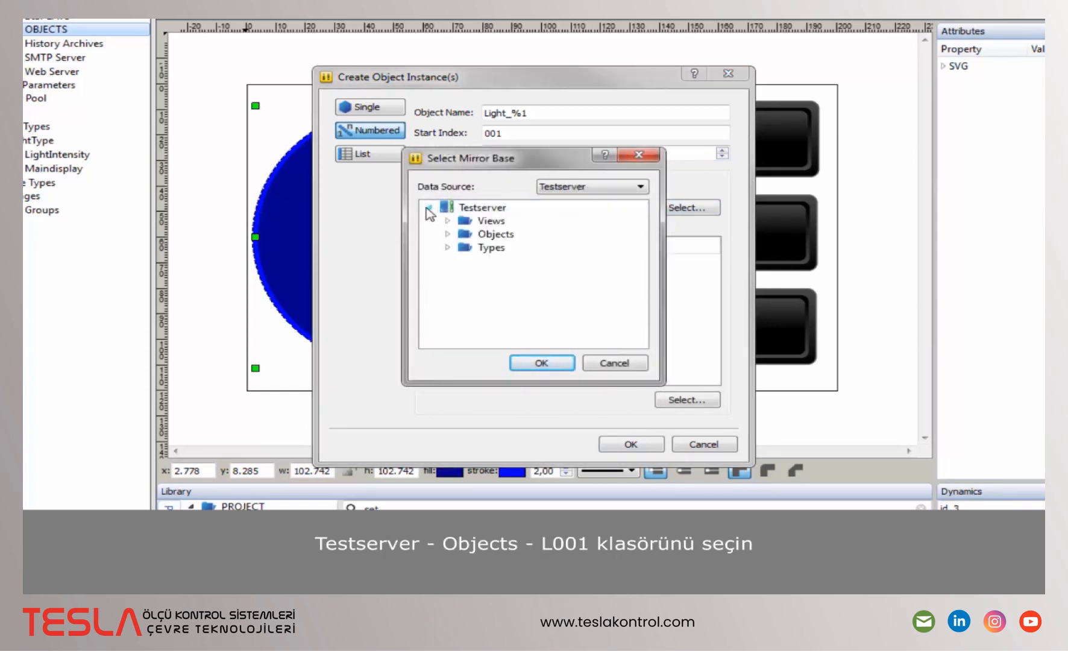
pyautogui.click(447, 233)
pyautogui.scroll(-10, 488, 265)
pyautogui.scroll(-3, 512, 270)
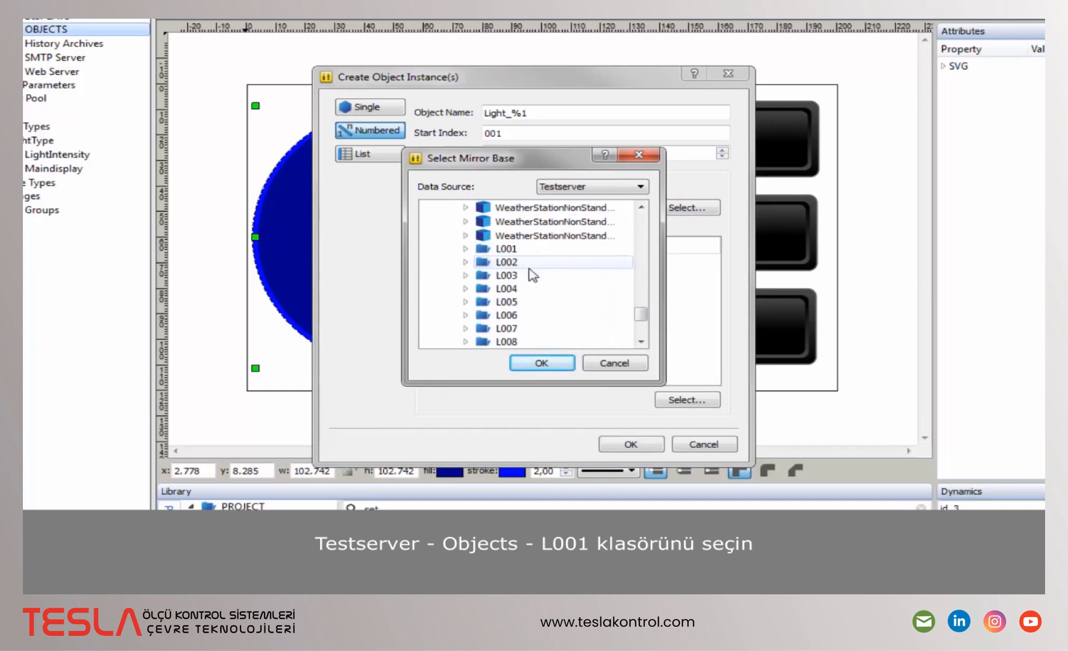
pyautogui.click(528, 250)
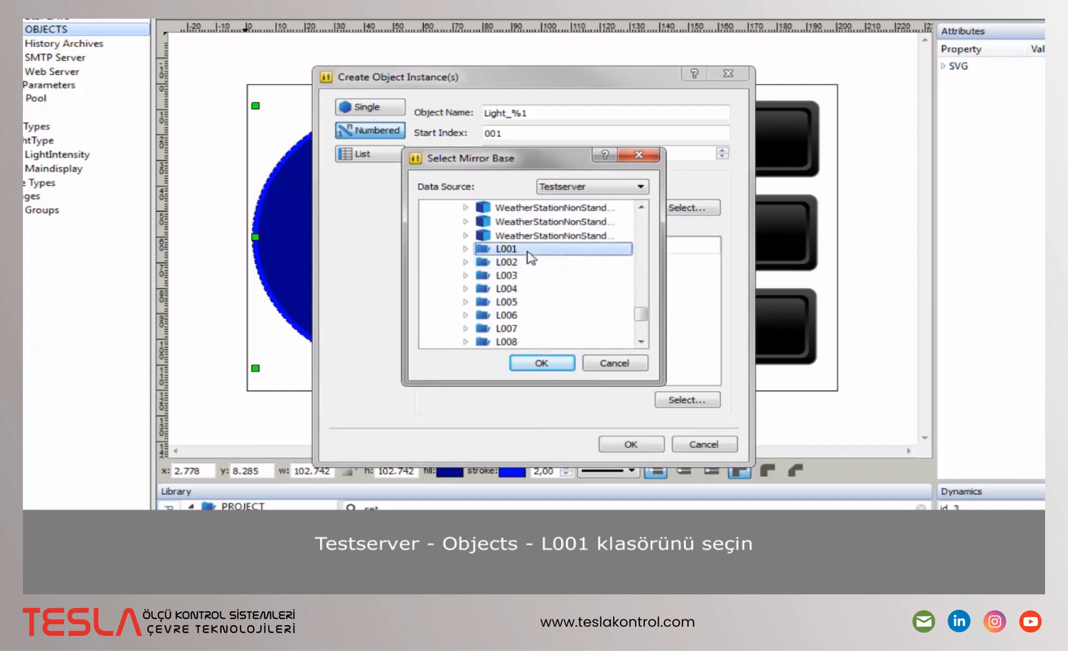
pyautogui.click(542, 363)
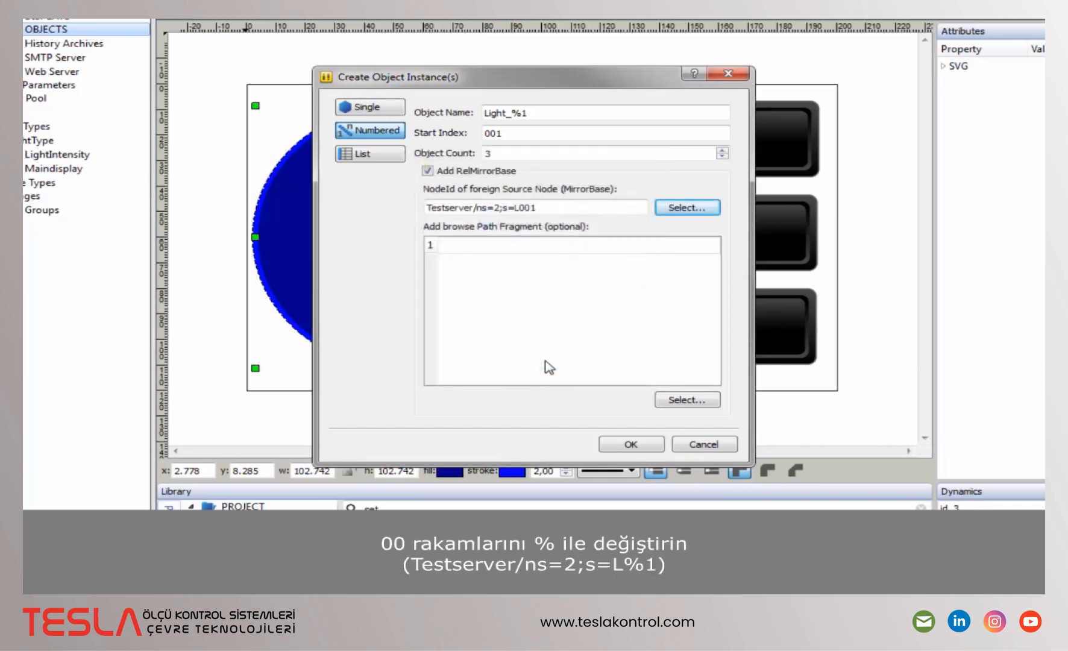
# Change the mirror base NodeId to Testserver/ns=2;s=L%1 and create the numbered light objects.
pyautogui.click(530, 209)
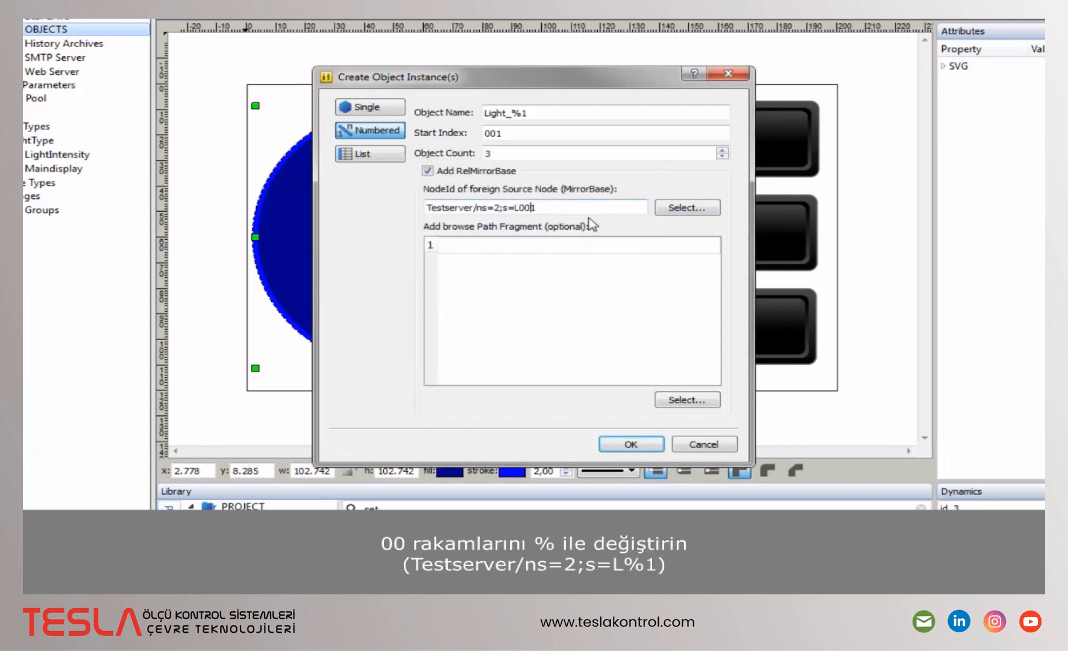
pyautogui.press('BackSpace')
pyautogui.press('BackSpace')
pyautogui.write('%')
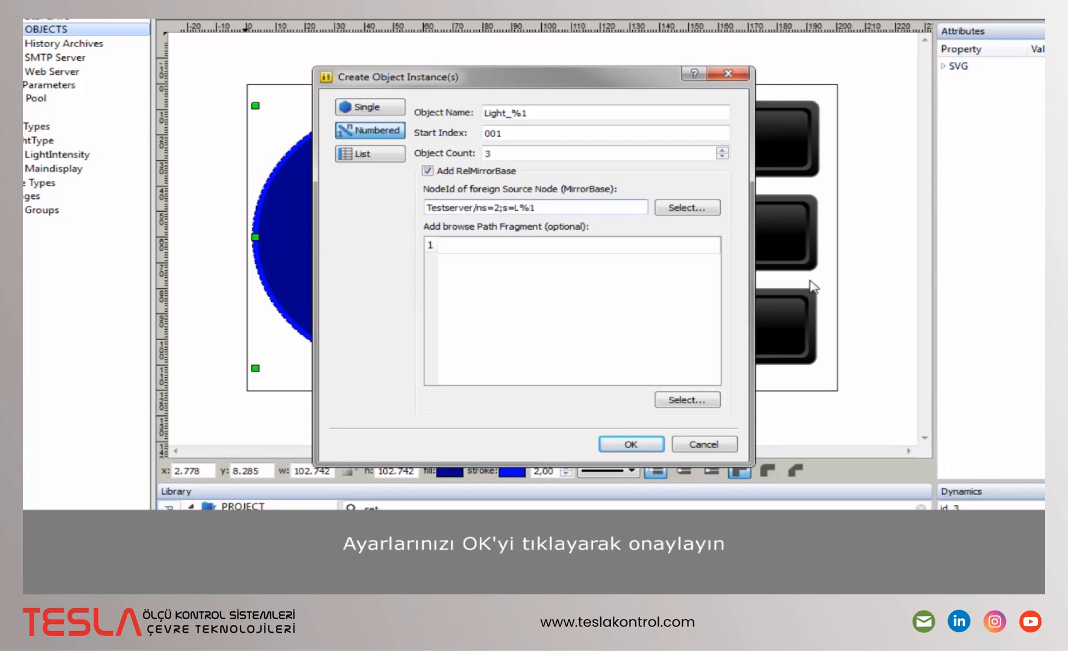
pyautogui.click(633, 444)
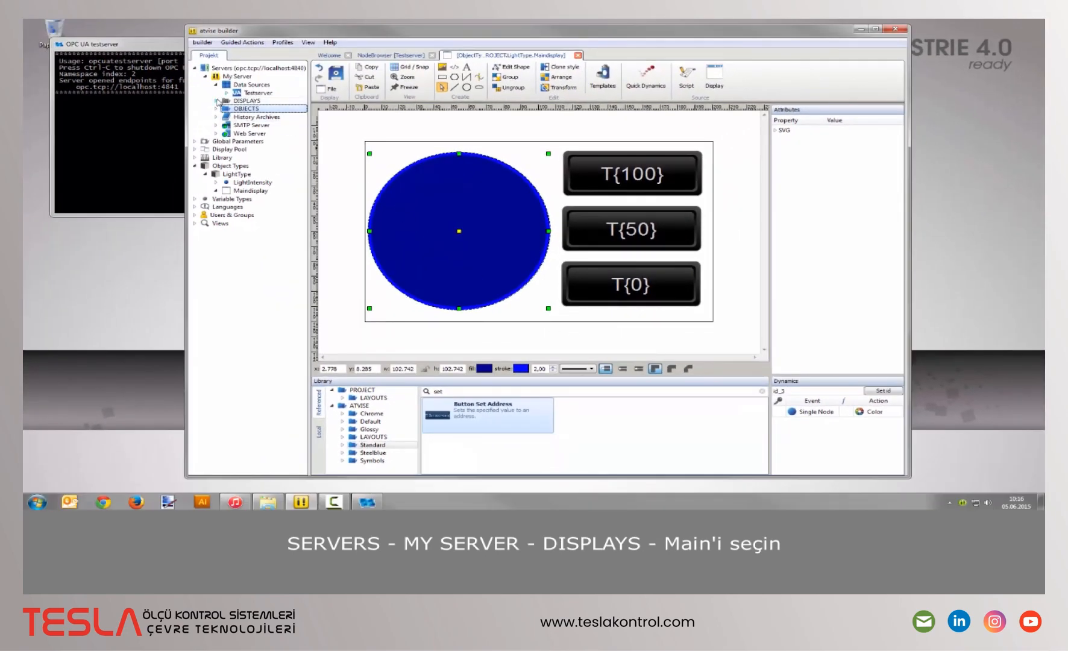
# Open the Main display and place Light_001, Light_002 and Light_003 side by side in it.
pyautogui.click(216, 101)
pyautogui.click(251, 148)
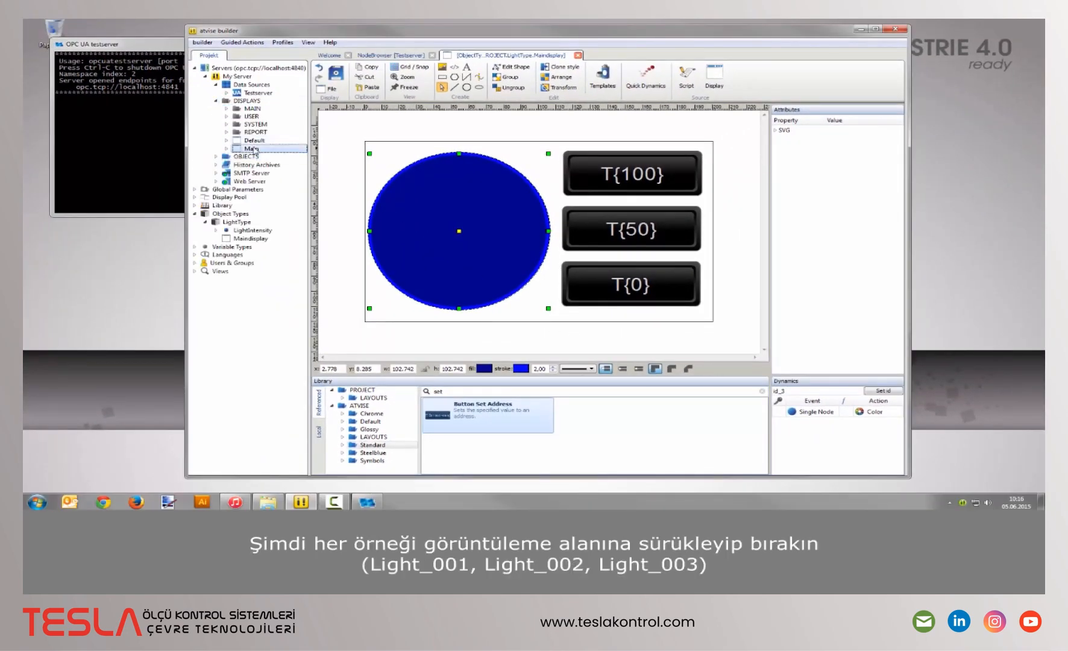
pyautogui.doubleClick(251, 148)
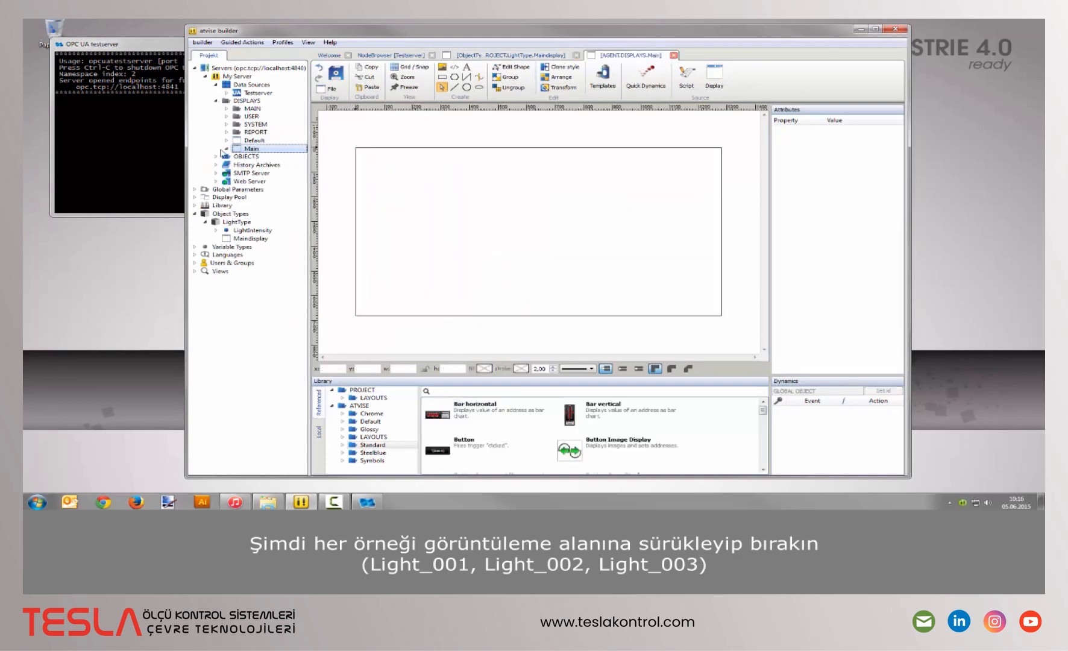
pyautogui.click(216, 156)
pyautogui.moveTo(253, 164); pyautogui.dragTo(481, 214)
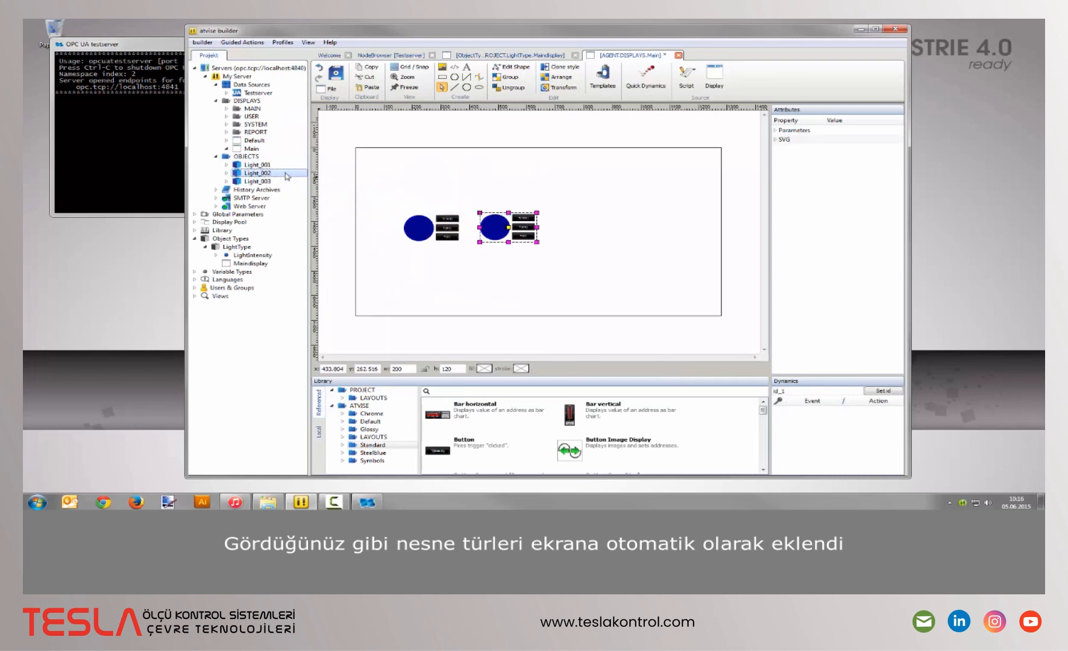
pyautogui.moveTo(279, 181); pyautogui.dragTo(559, 214)
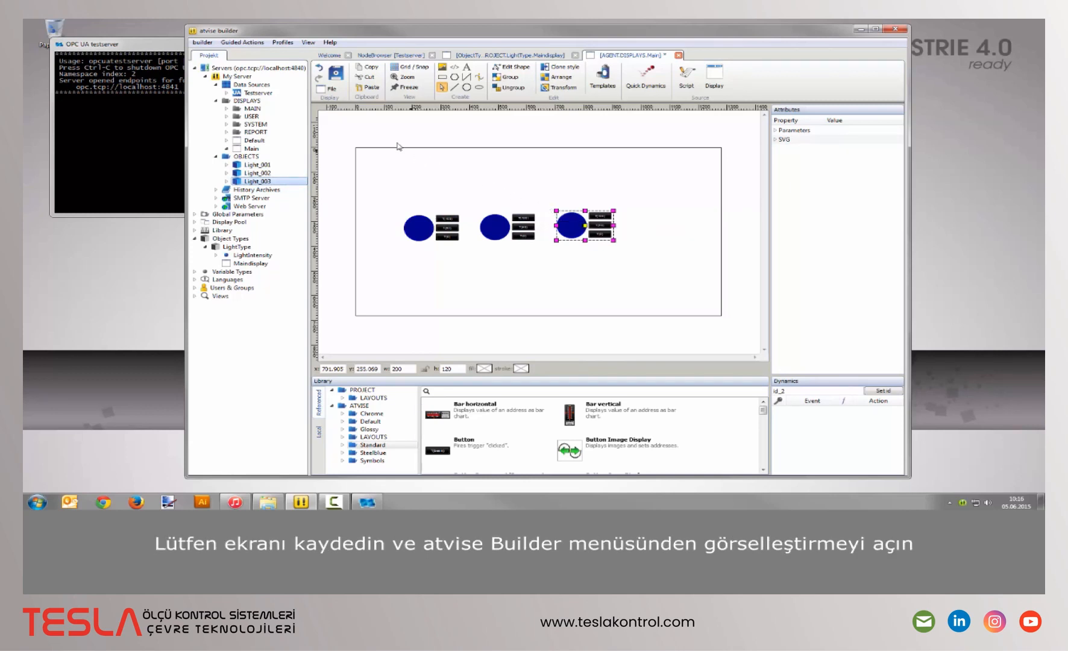
# Save the Main display and open My Server's visualisation in the web browser through http1 (81).
pyautogui.click(340, 77)
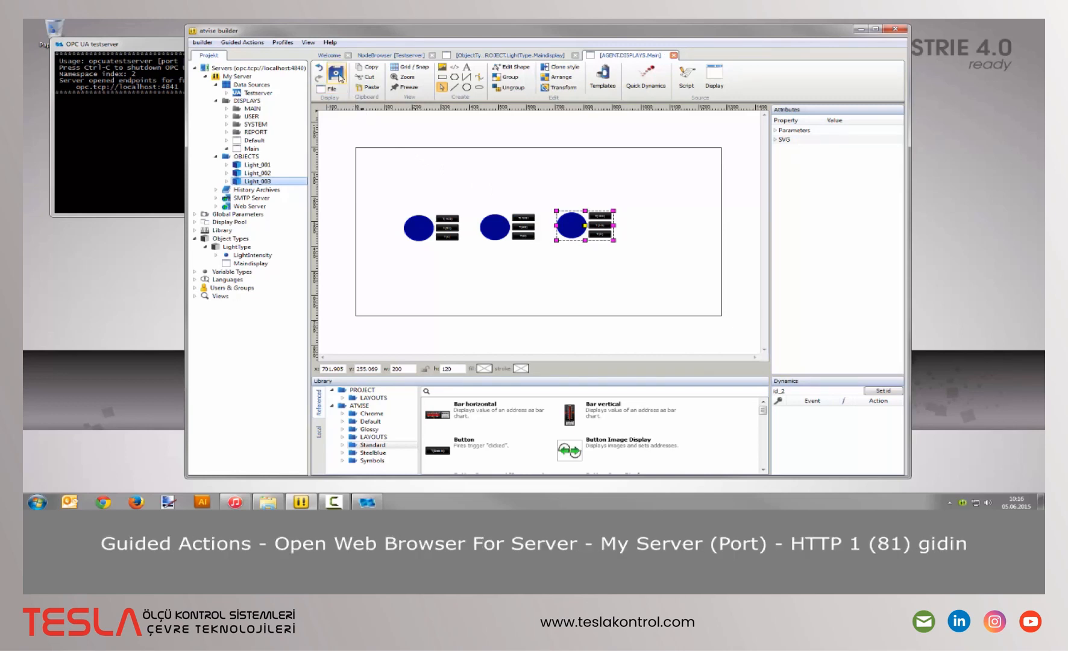
pyautogui.click(253, 44)
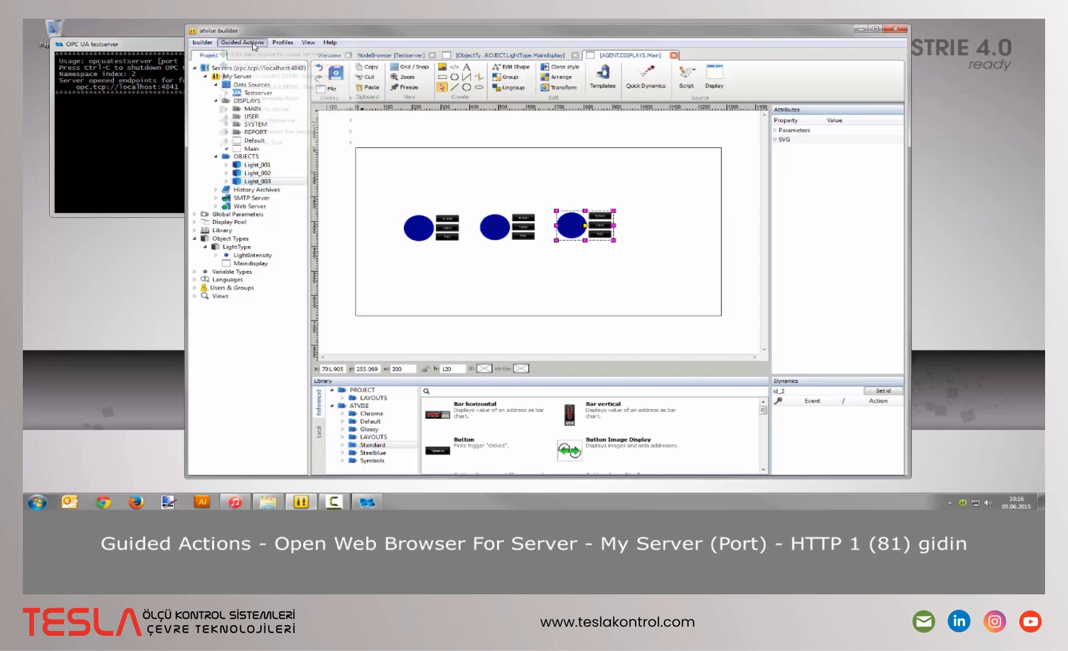
pyautogui.moveTo(317, 136)
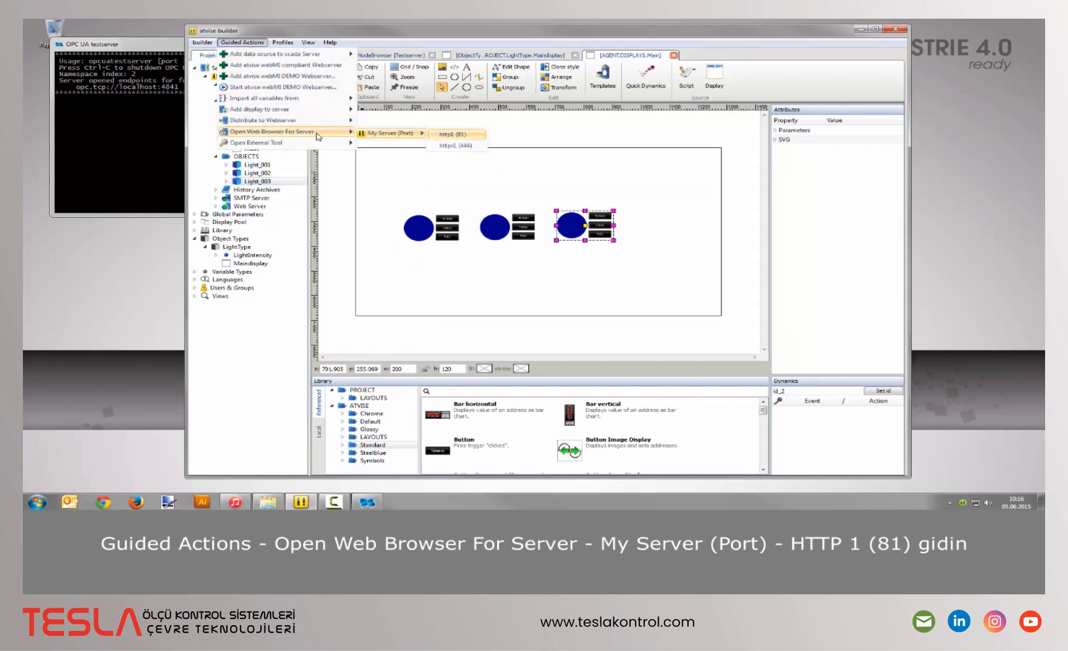
pyautogui.click(459, 137)
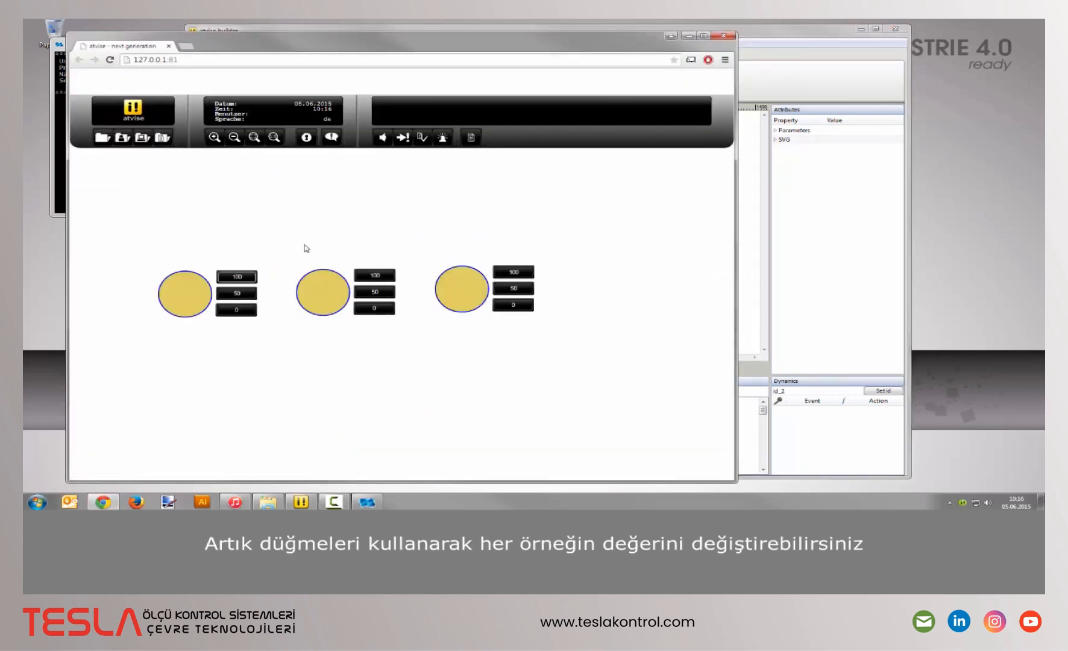
# Set the first light to 0 and the second to 100, and switch the third through 0, 100 and finally 50.
pyautogui.click(252, 309)
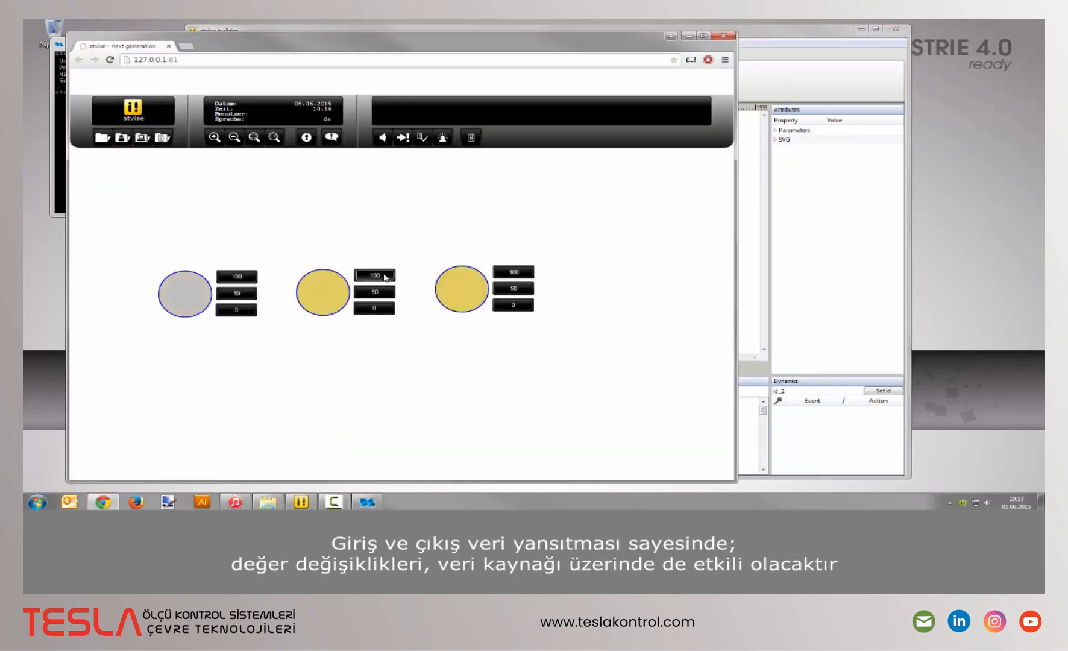
pyautogui.click(384, 277)
pyautogui.click(512, 307)
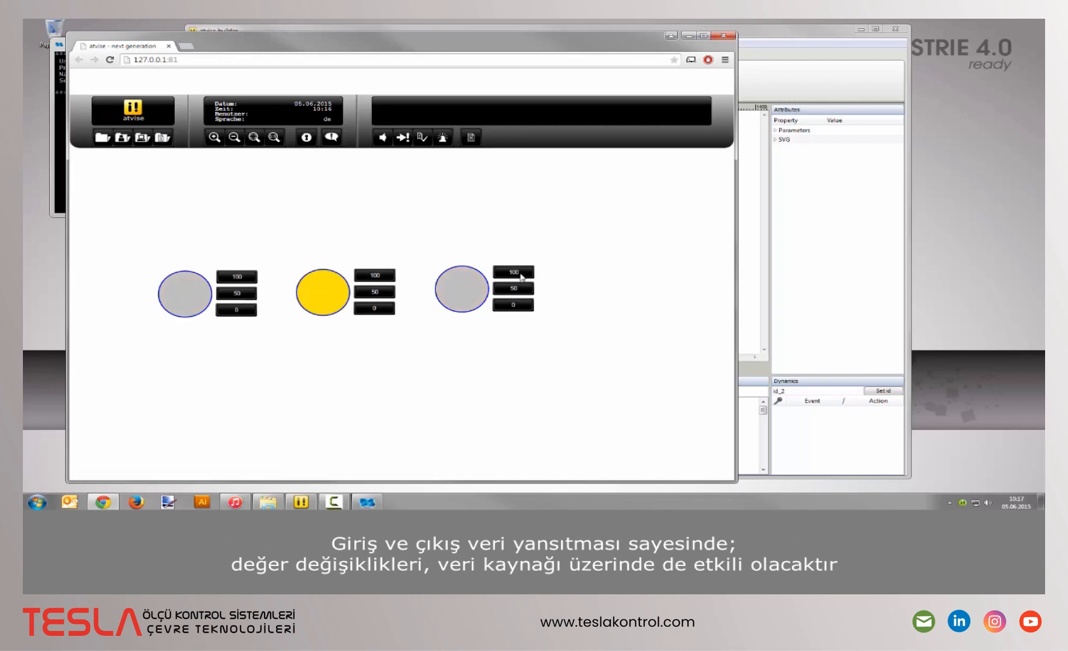
pyautogui.click(520, 274)
pyautogui.click(522, 290)
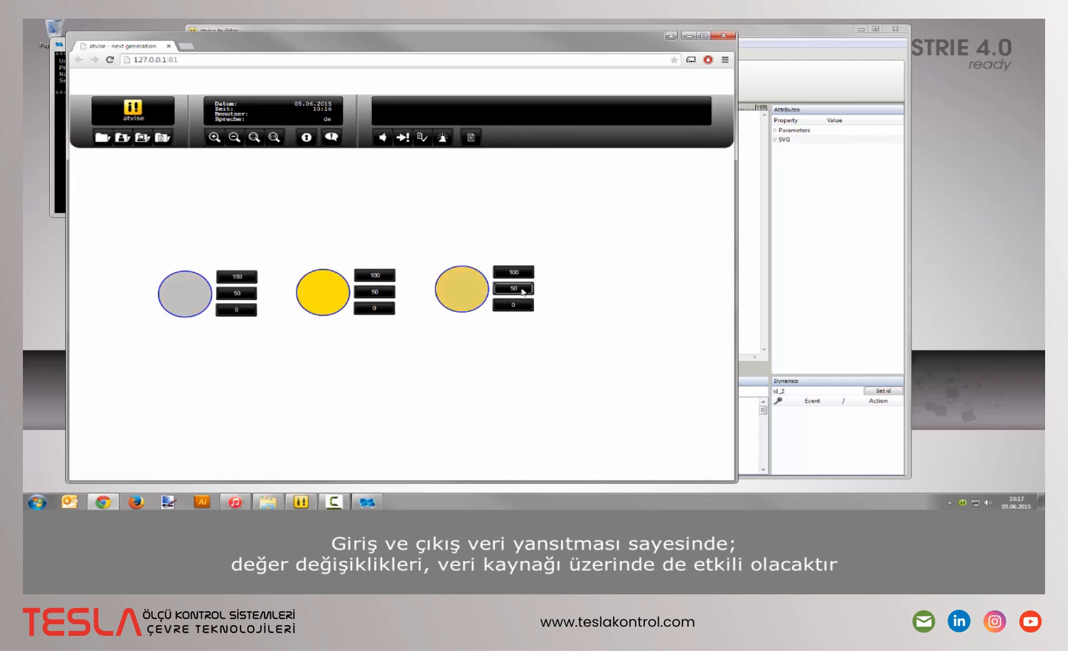